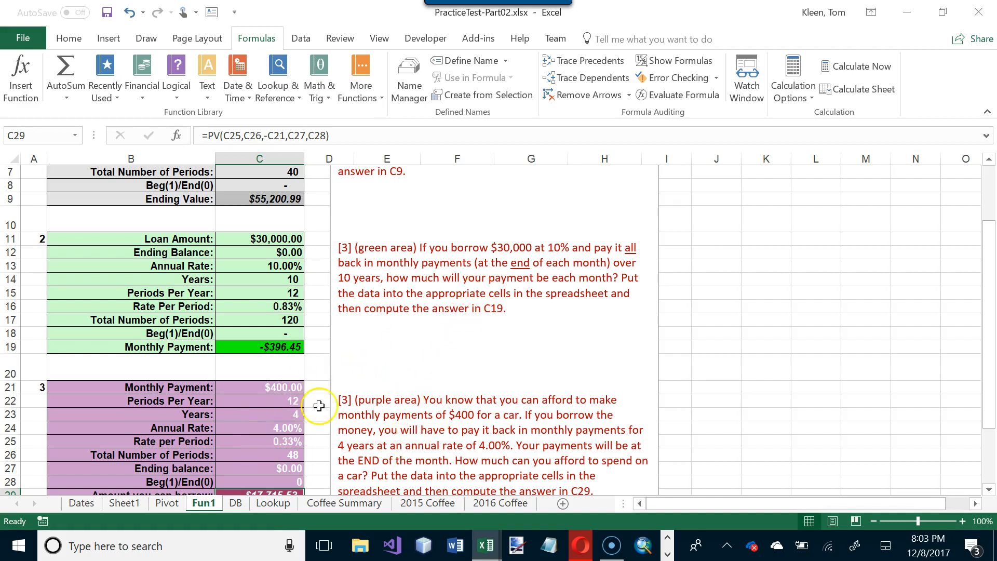
- On the DB sheet, enter the category criteria S in B2 and H in B3
left_click(237, 503)
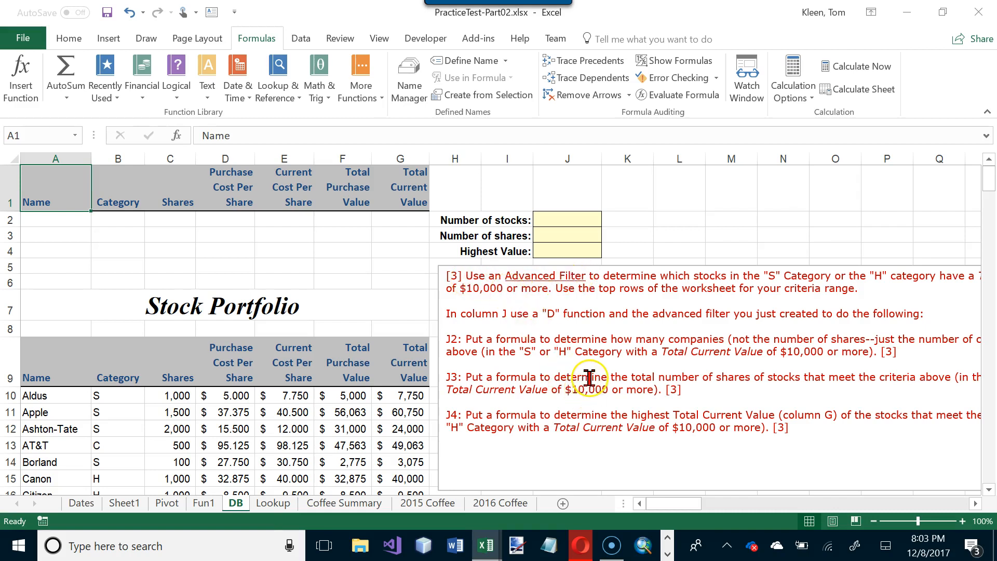
scroll(591, 378, "down", 1)
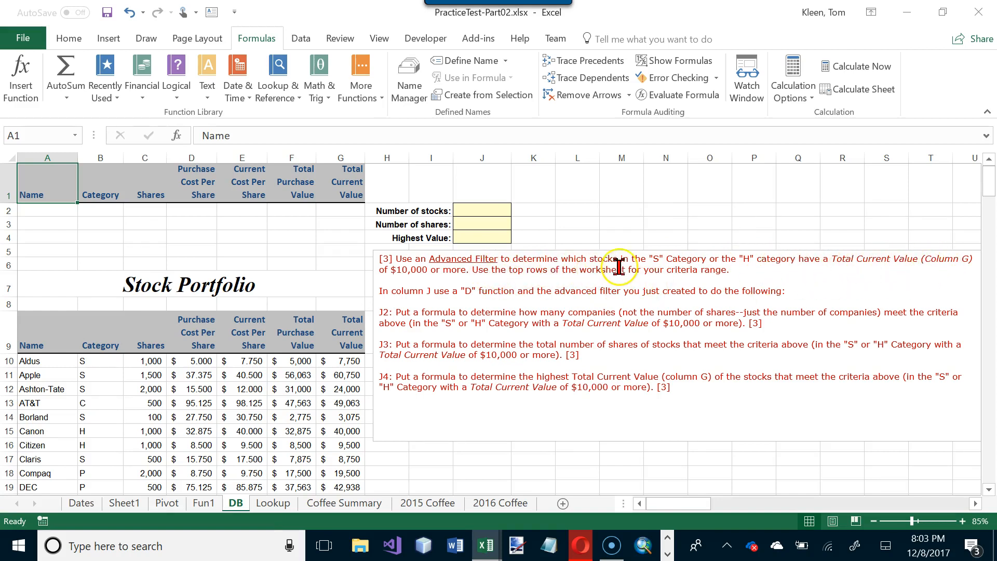
left_click(99, 208)
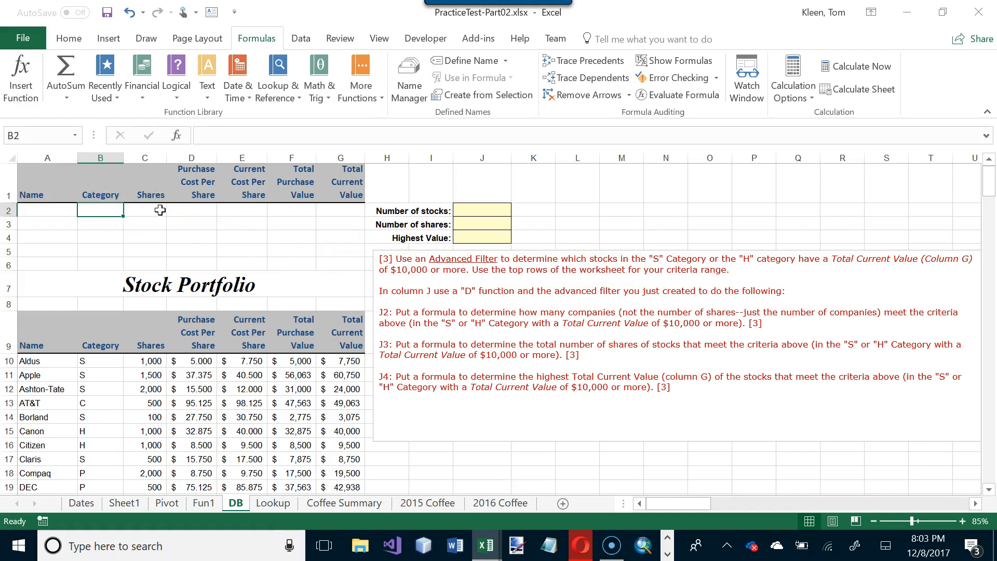
type("S")
key("Return")
type("H")
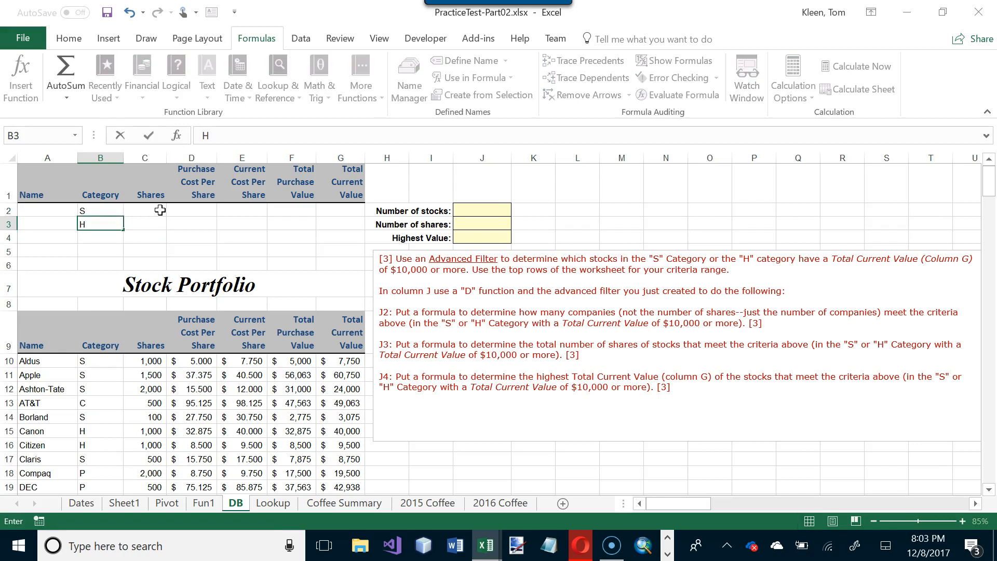
key("Tab")
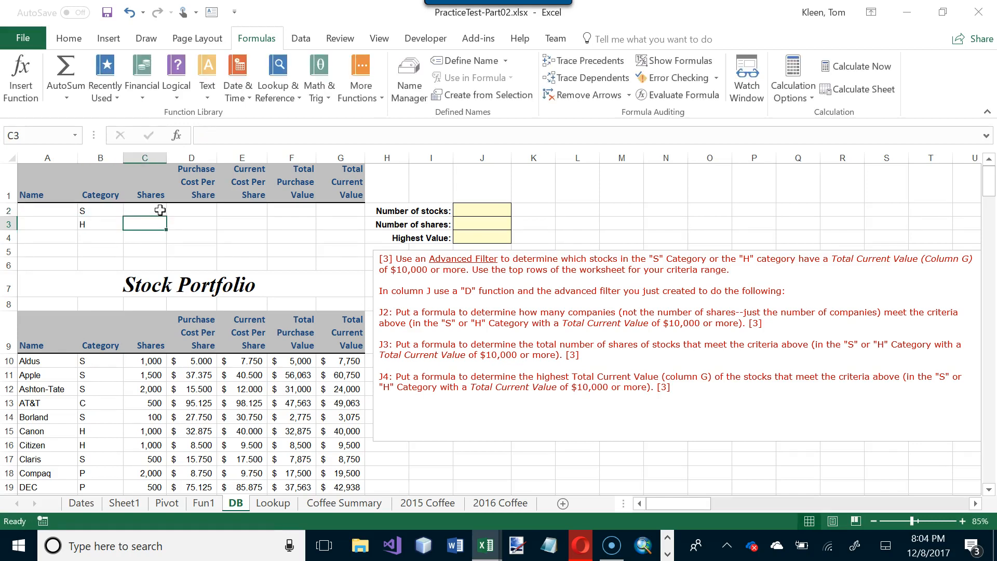
- Enter the Total Current Value criterion >=10000 in both G2 and G3
left_click(160, 210)
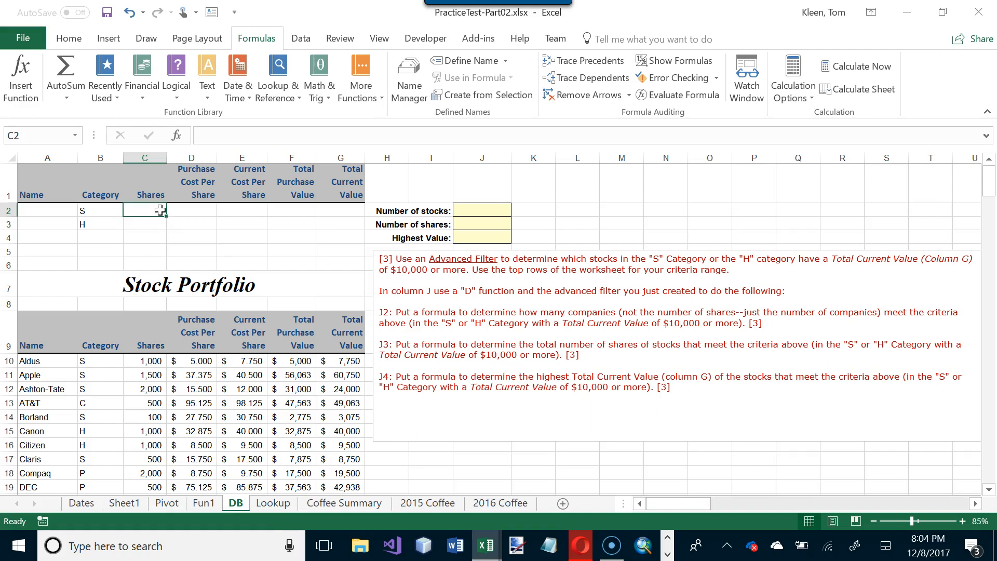
key("Right")
key("Right")
key("Right")
key("Right")
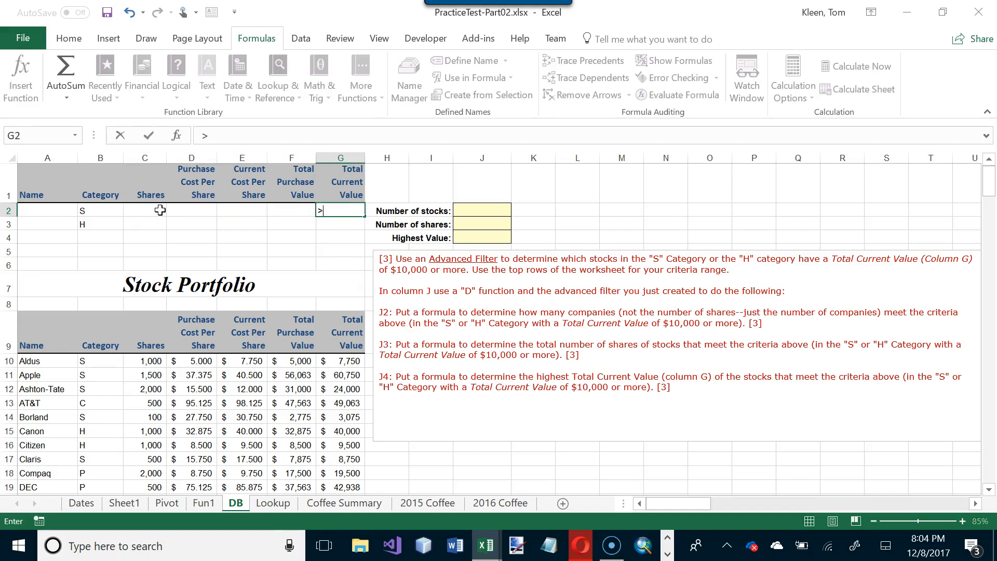
type(">=10000")
key("Return")
type(">")
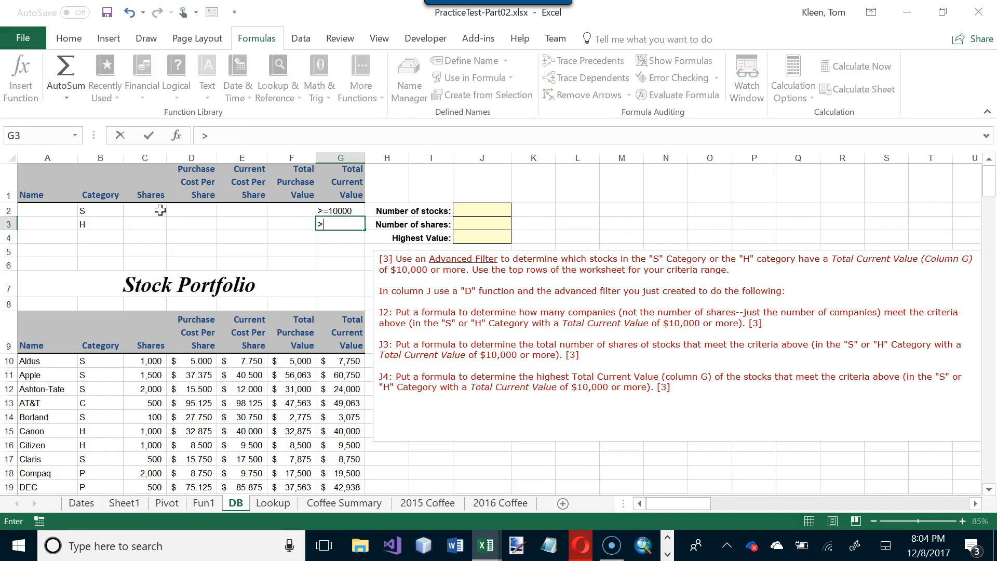
type("=10000")
key("Return")
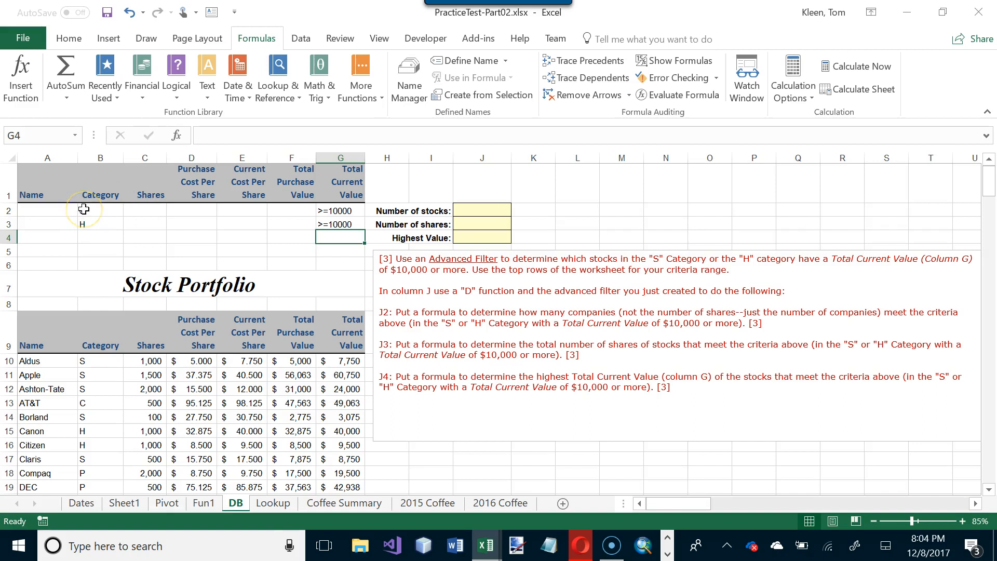
left_click_drag(84, 209, 337, 211)
left_click_drag(54, 211, 336, 212)
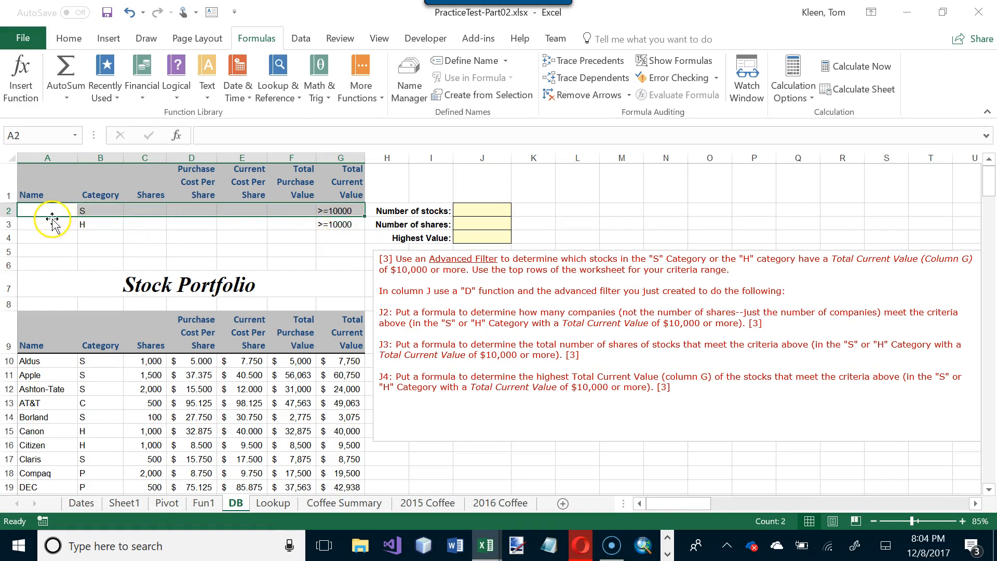
left_click_drag(51, 225, 360, 225)
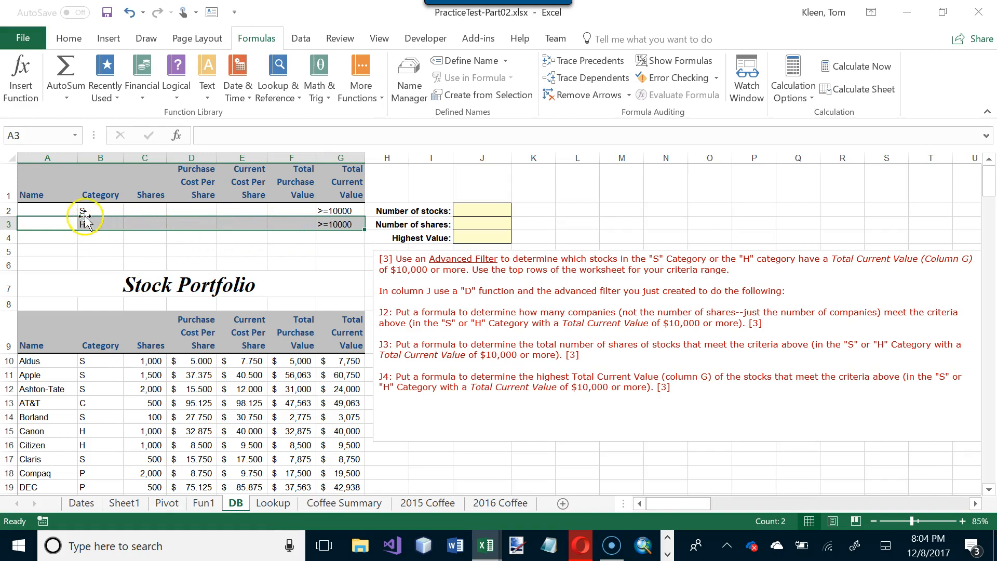
left_click_drag(80, 223, 330, 229)
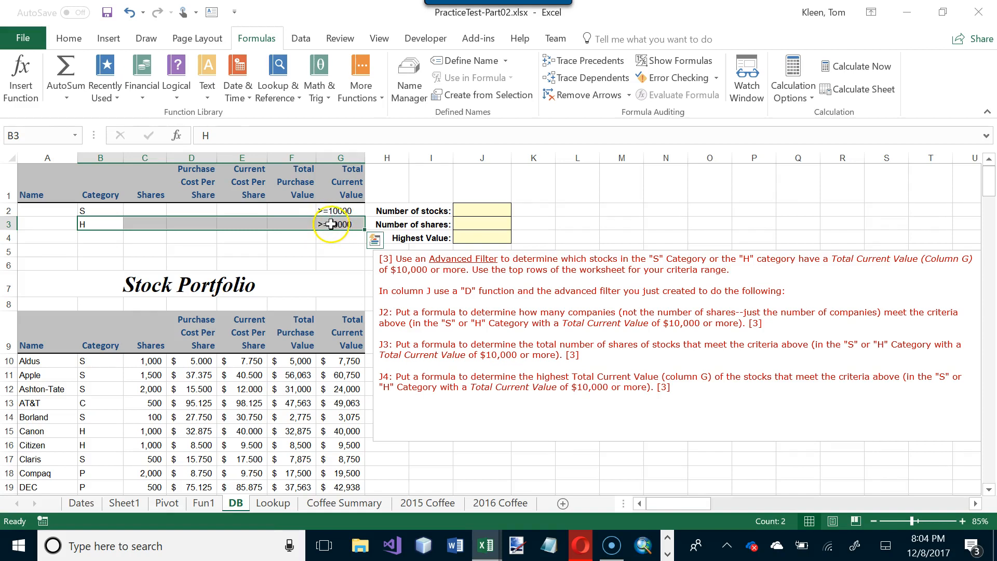
- Clear the Total Current Value criterion in G3 as a demonstration, and undo the deletion
left_click(330, 224)
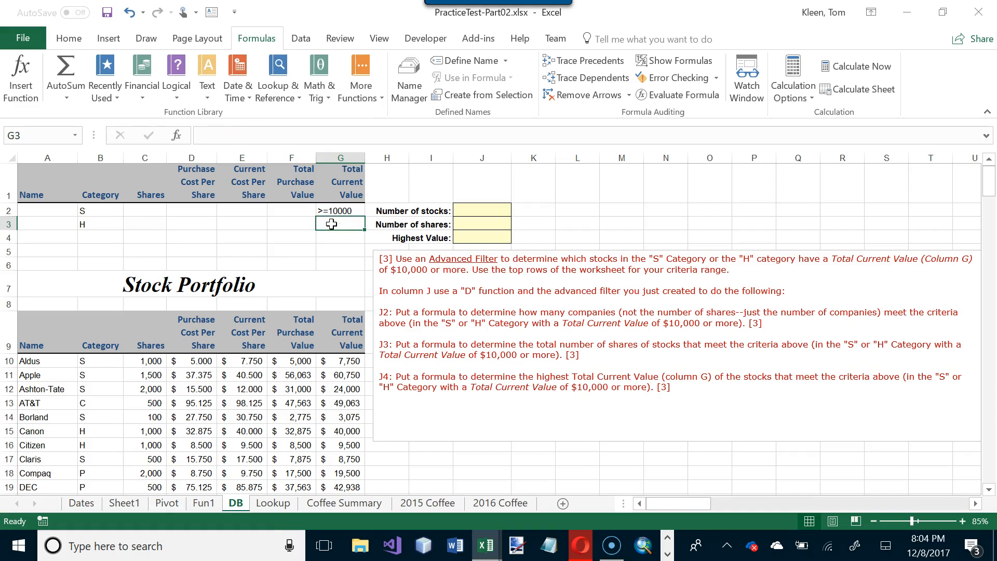
left_click_drag(95, 212, 355, 212)
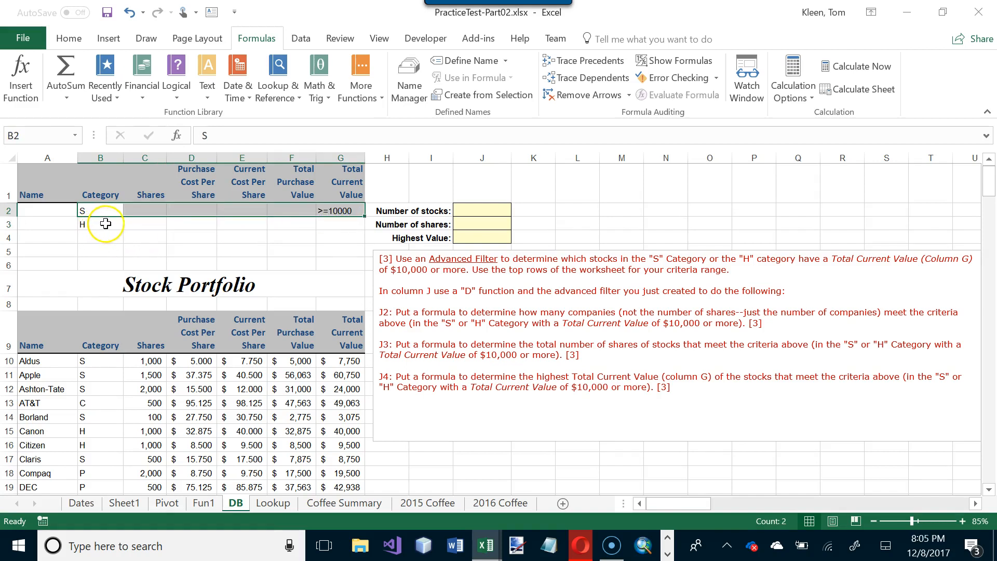
key("ctrl+z")
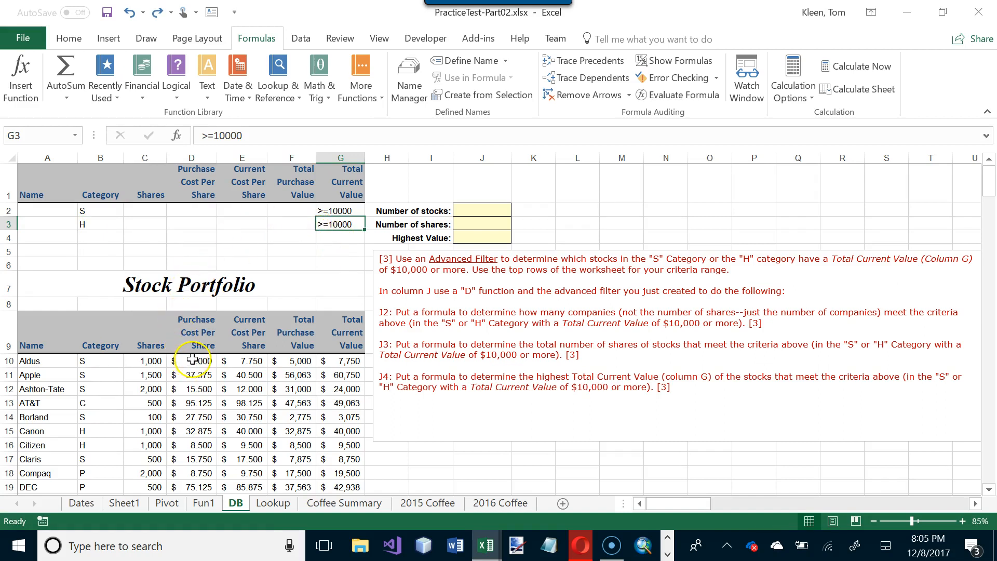
- Apply an in-place Advanced Filter to the stock list A9:G38 with A1:G3 as the criteria range
scroll(193, 359, "down", 6)
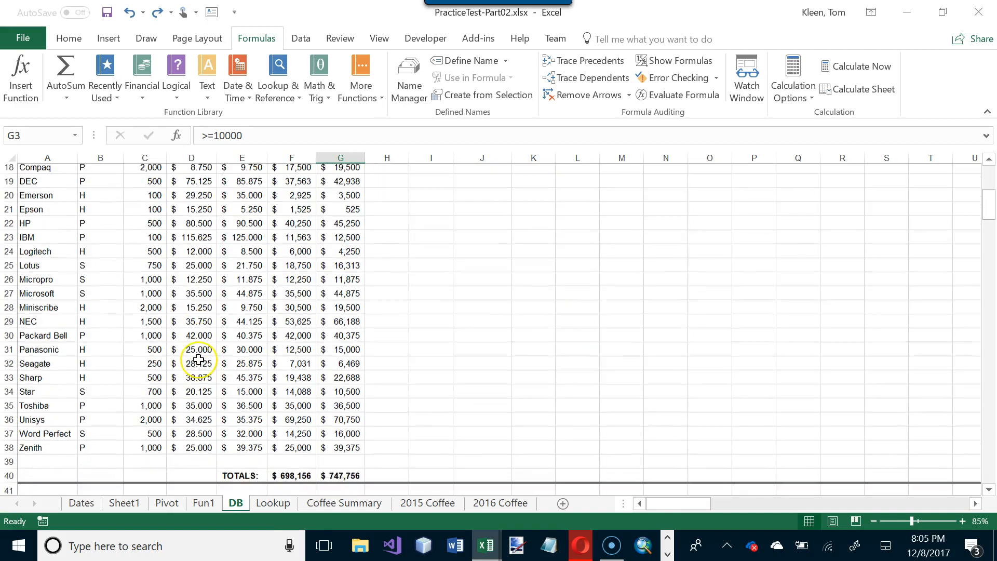
scroll(200, 359, "up", 6)
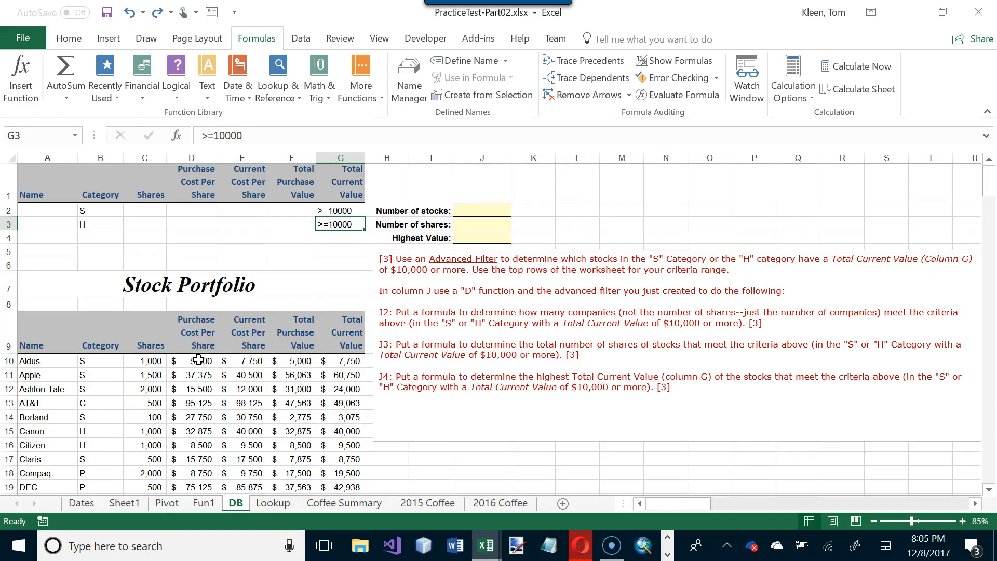
left_click(200, 390)
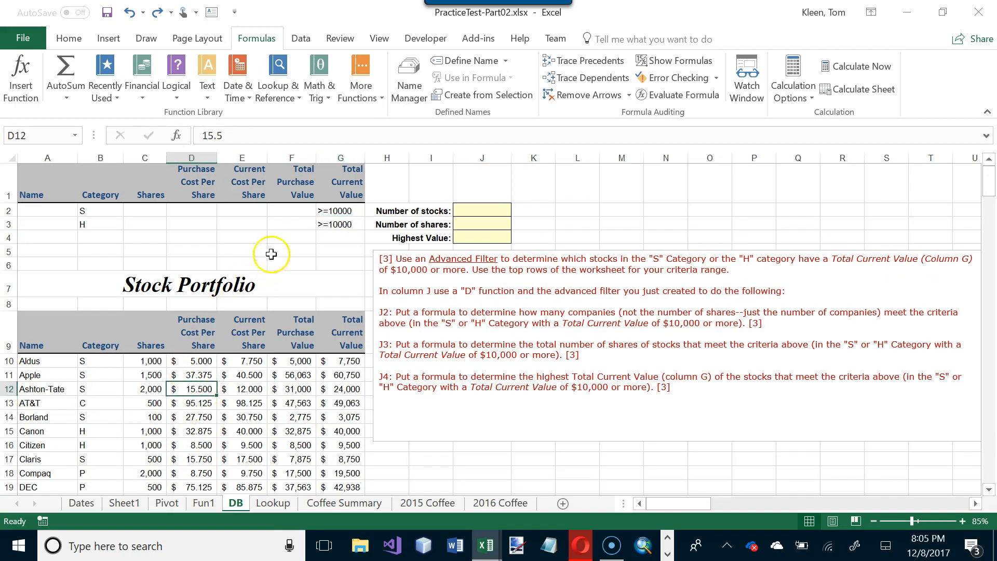
left_click(299, 38)
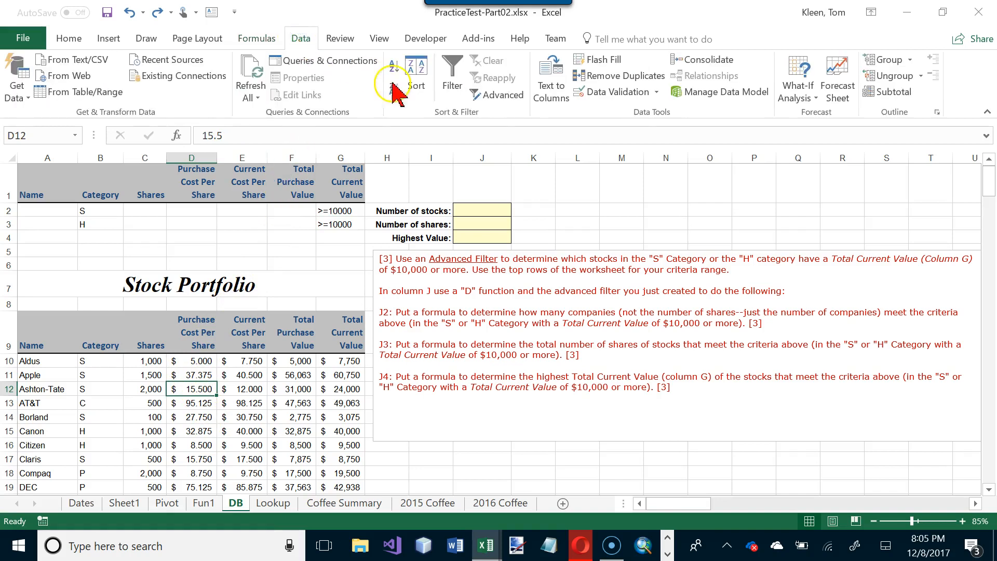
left_click(501, 97)
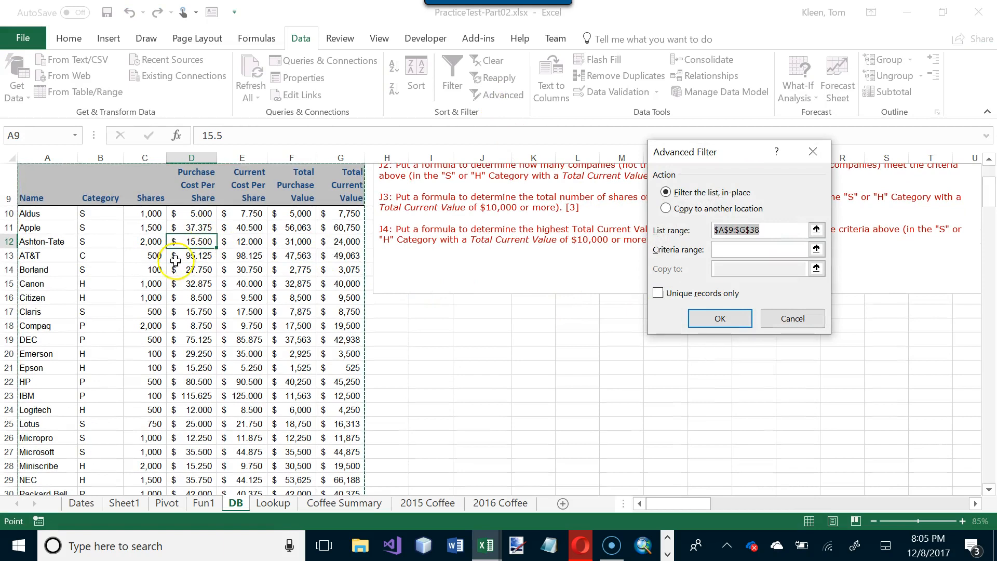
scroll(259, 284, "up", 3)
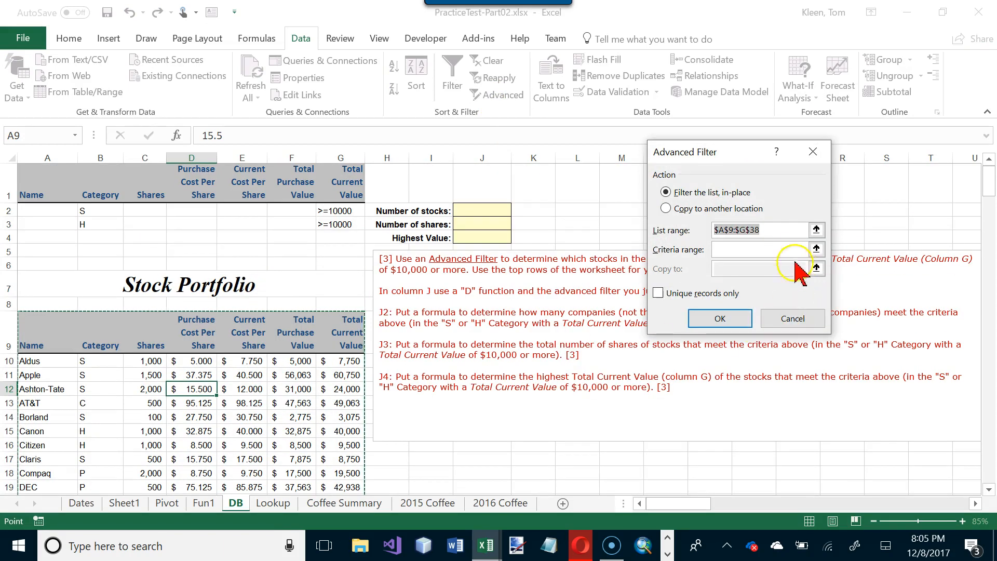
left_click(816, 249)
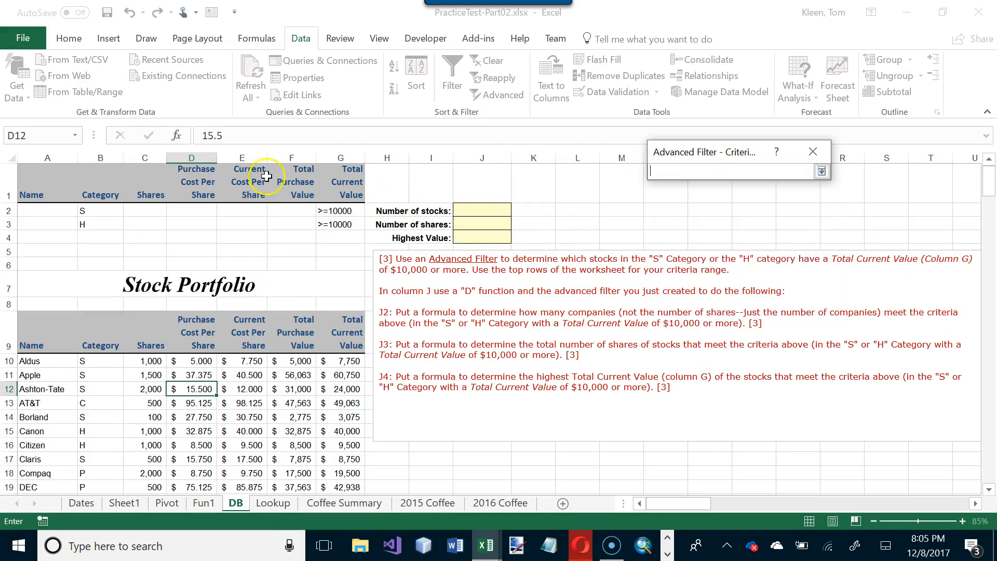
left_click_drag(49, 190, 333, 229)
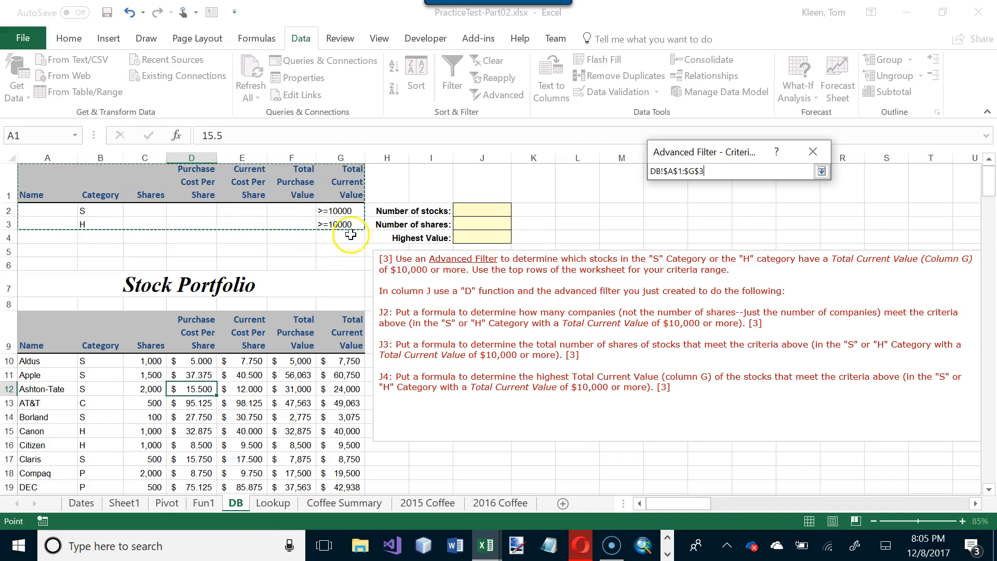
left_click(822, 172)
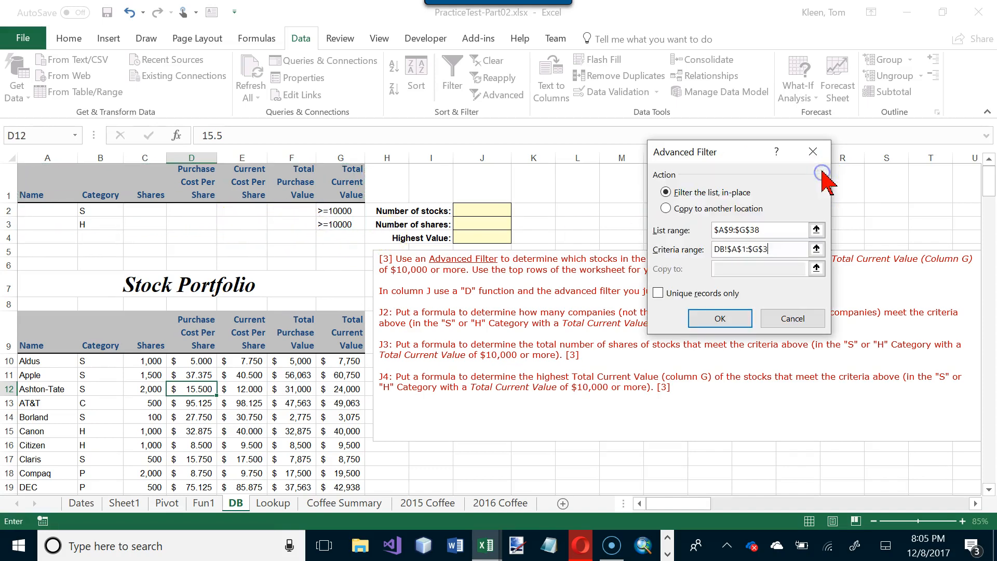
left_click(732, 319)
scroll(411, 312, "down", 1)
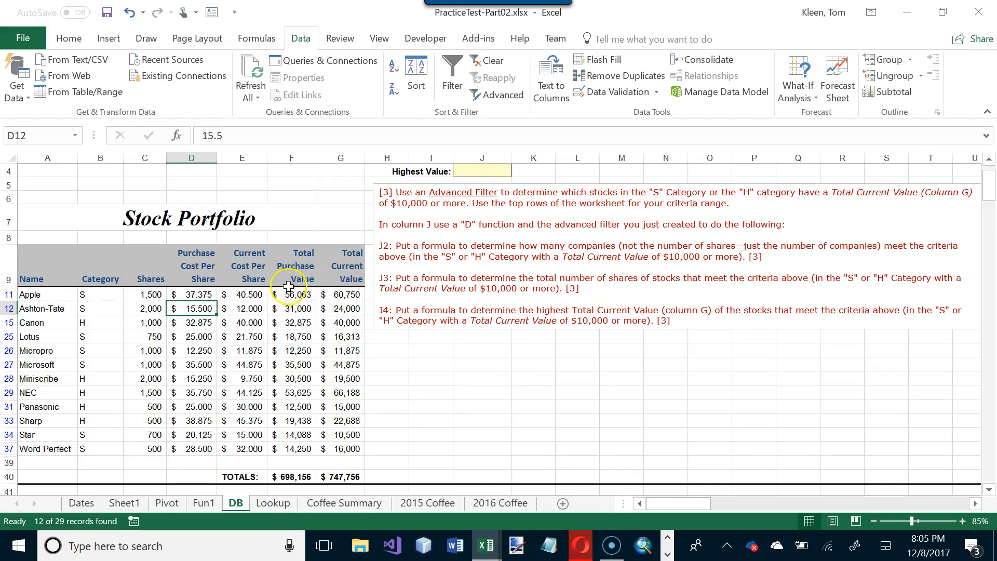
scroll(335, 249, "up", 1)
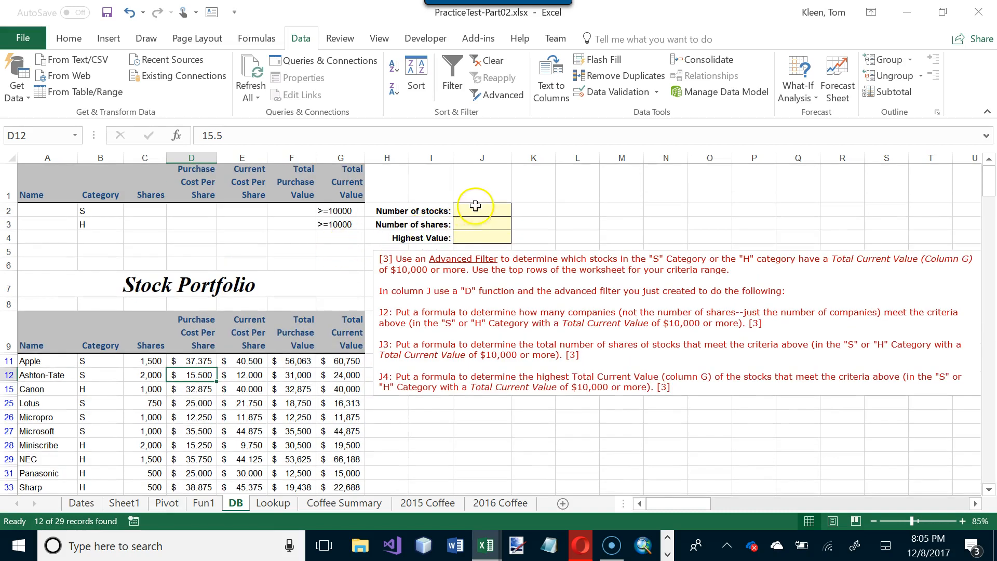
- Insert the DCOUNT database function in J2 for the number of stocks
left_click(477, 208)
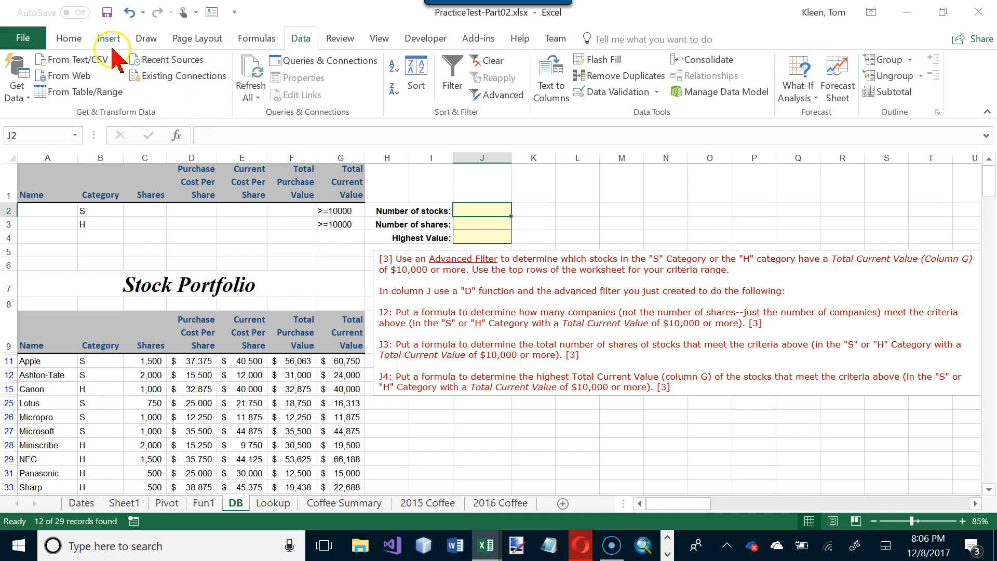
left_click(252, 47)
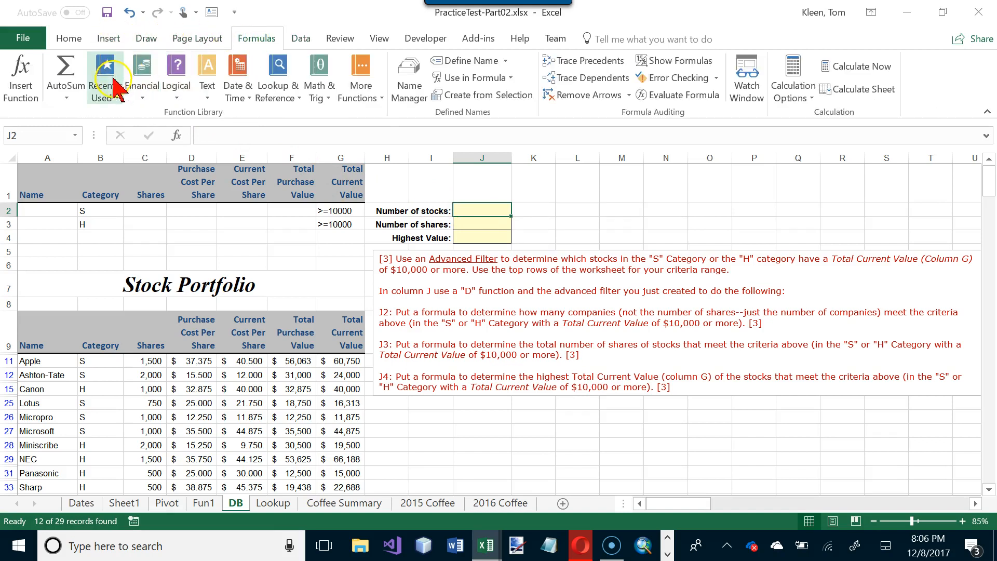
left_click(21, 78)
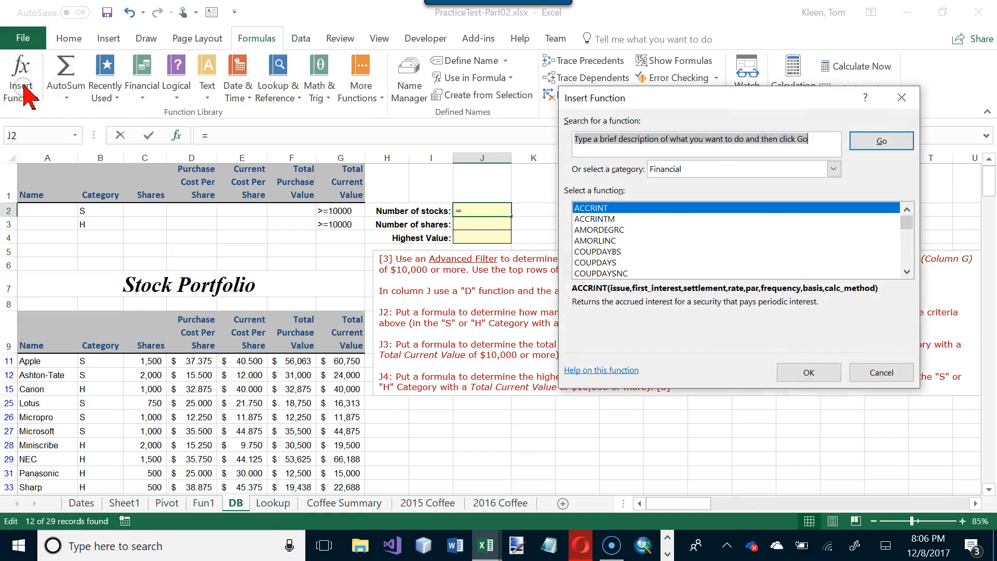
left_click(833, 168)
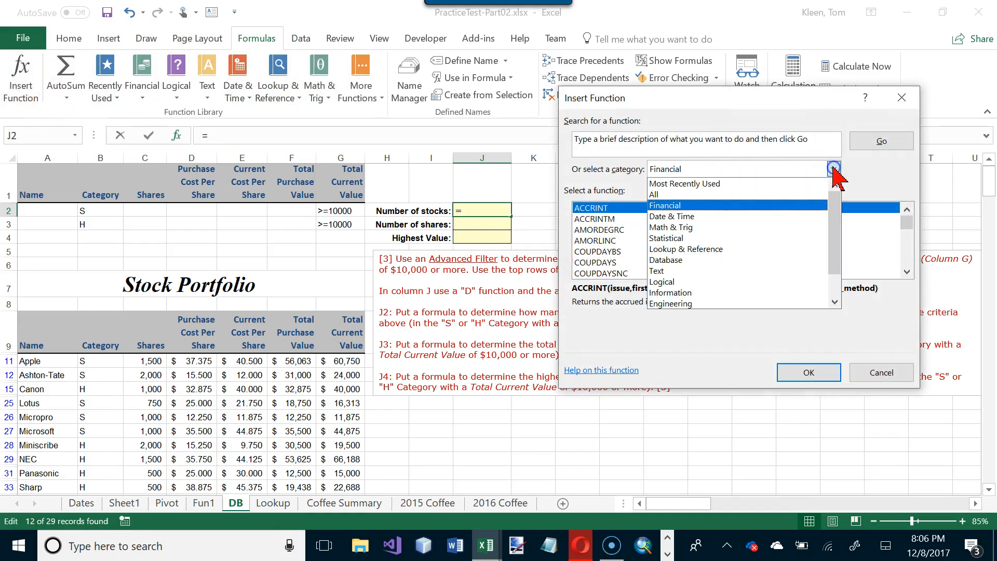
left_click(690, 260)
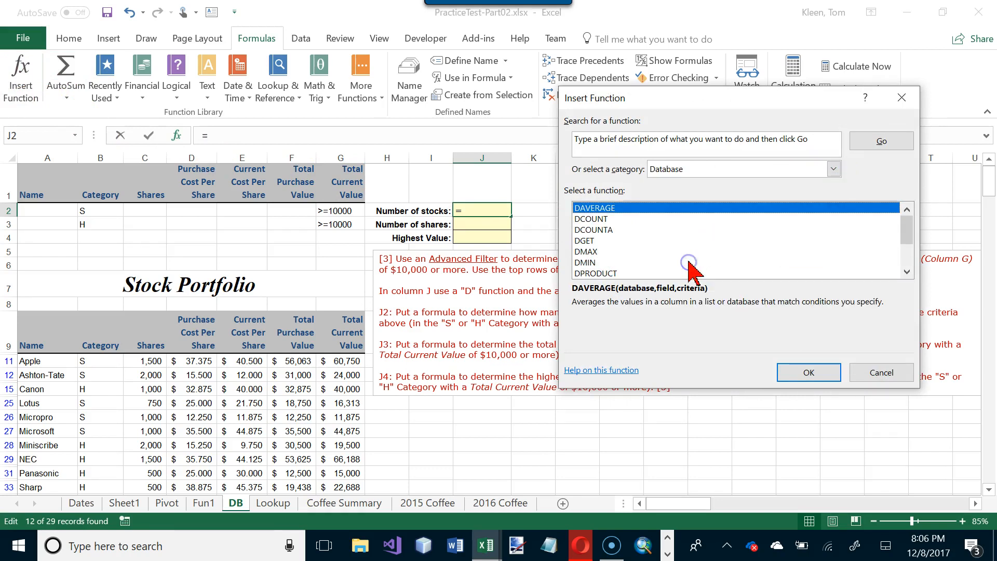
left_click(592, 219)
left_click(808, 372)
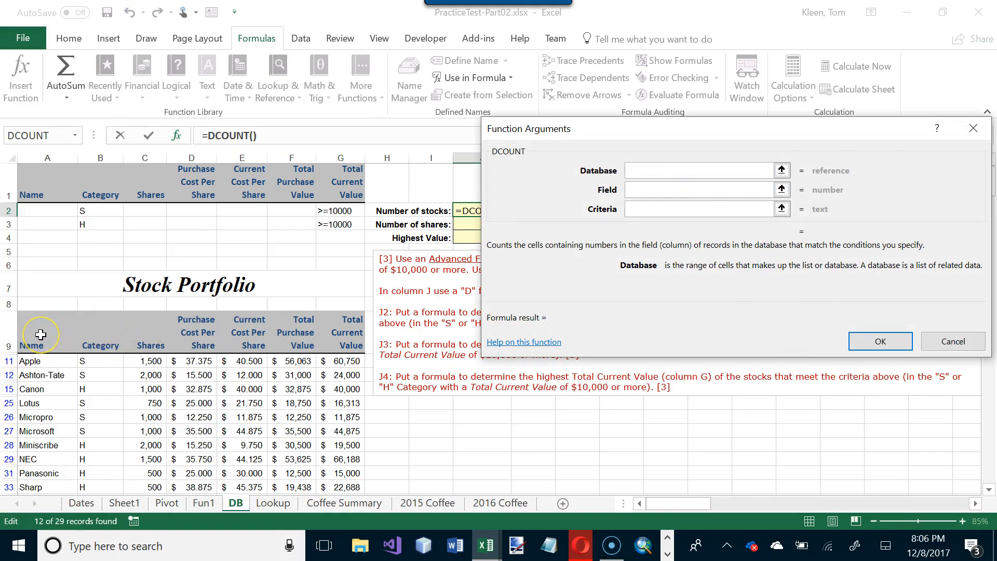
- Set the DCOUNT database to the stock list A9:G39 and the field to column 7
left_click_drag(40, 334, 335, 300)
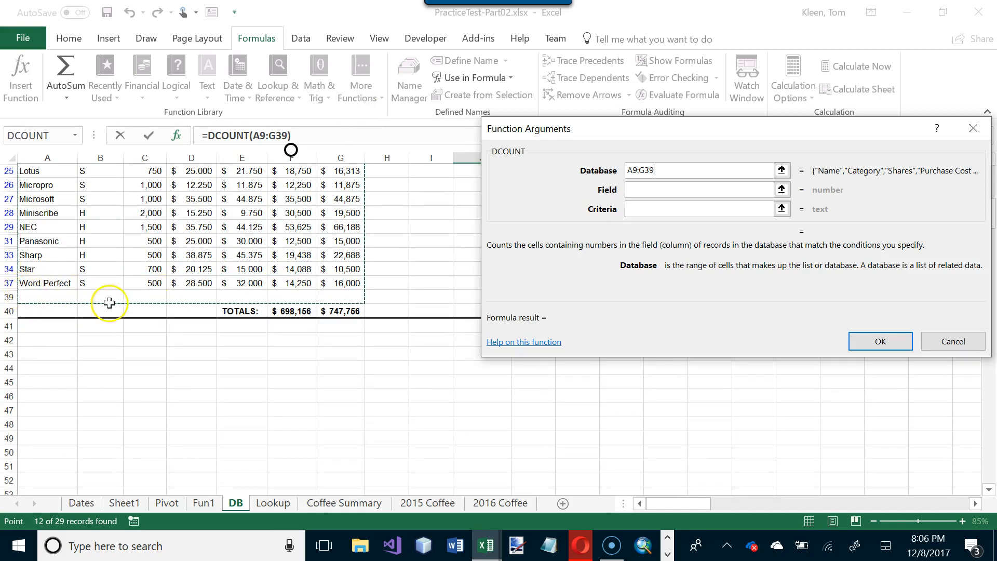
left_click(659, 192)
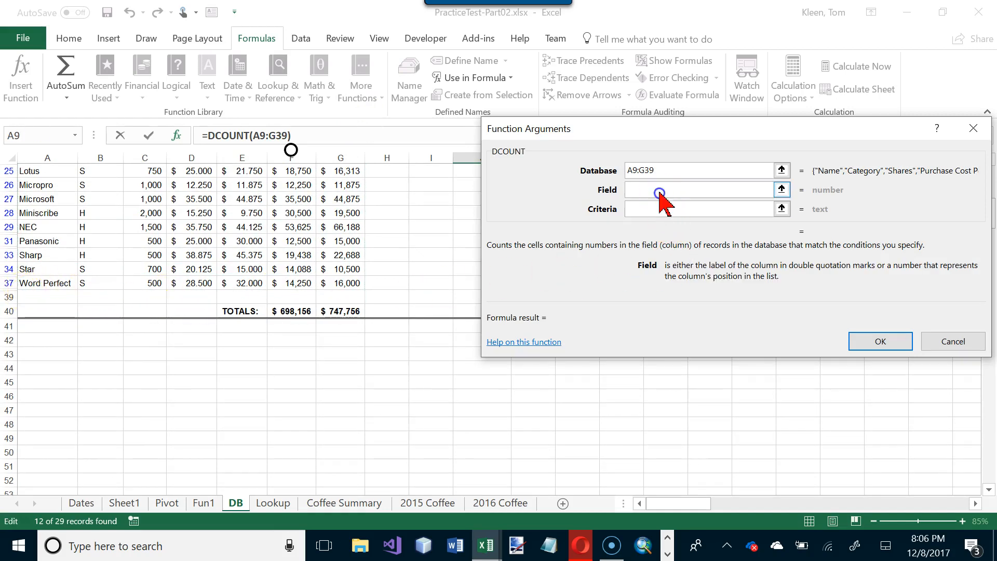
scroll(526, 272, "up", 4)
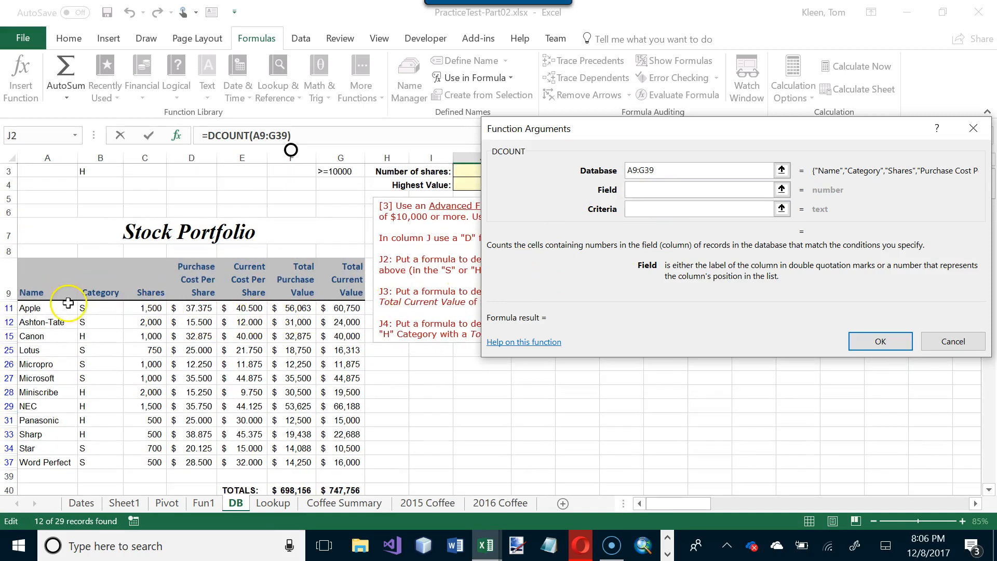
left_click(649, 193)
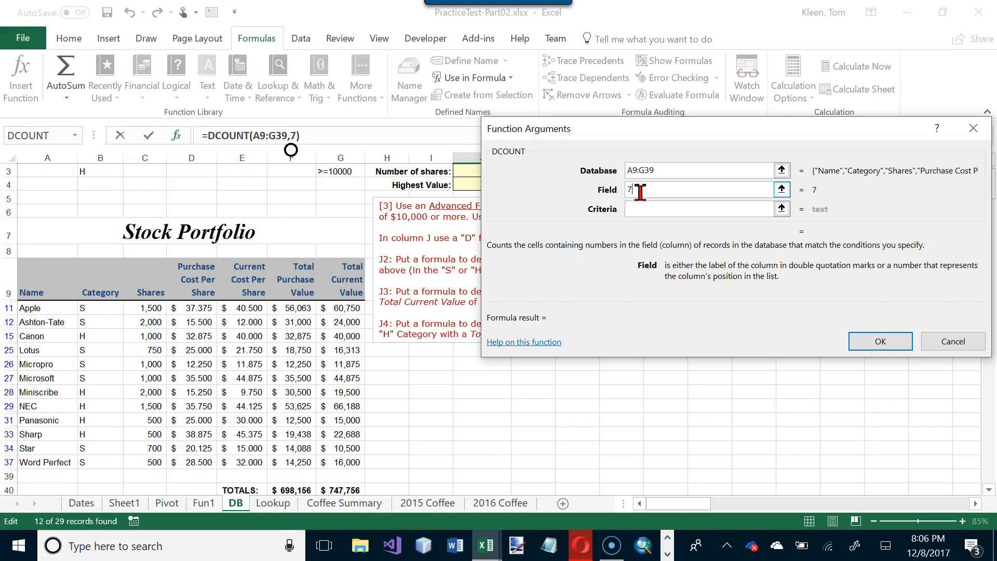
- Set the DCOUNT criteria to B1:G3 and complete the formula in J2
left_click(650, 209)
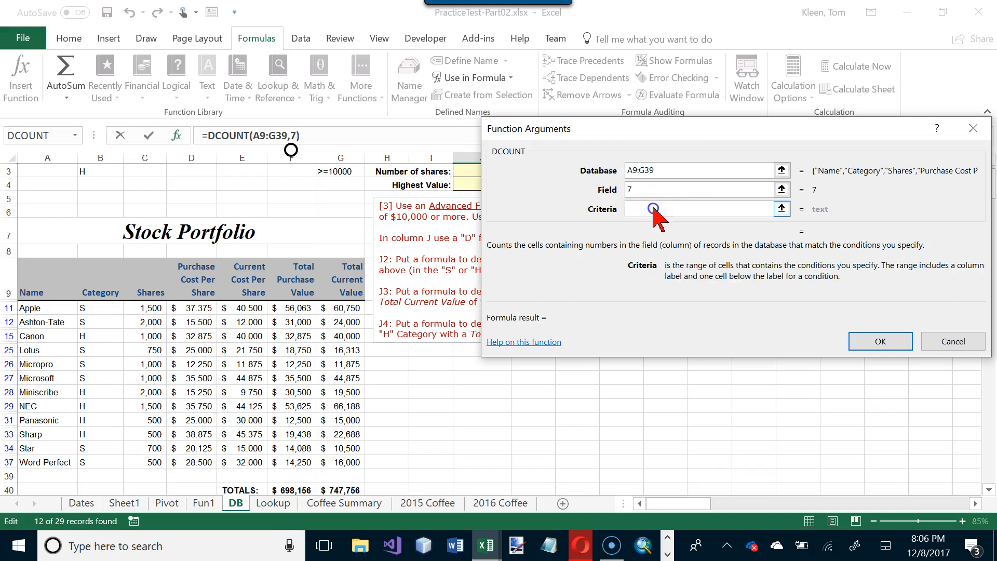
scroll(350, 192, "up", 1)
left_click_drag(96, 184, 324, 226)
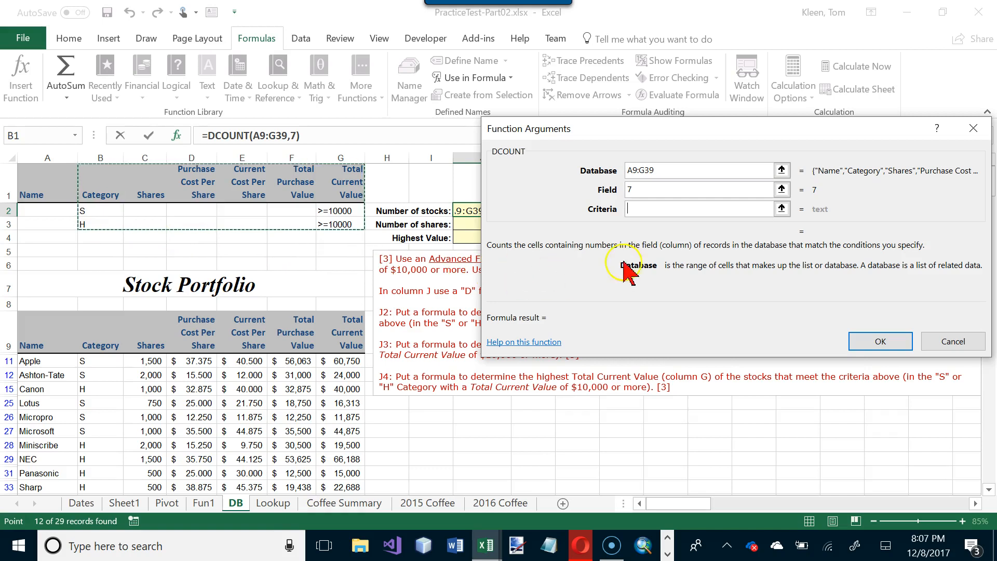
left_click(666, 210)
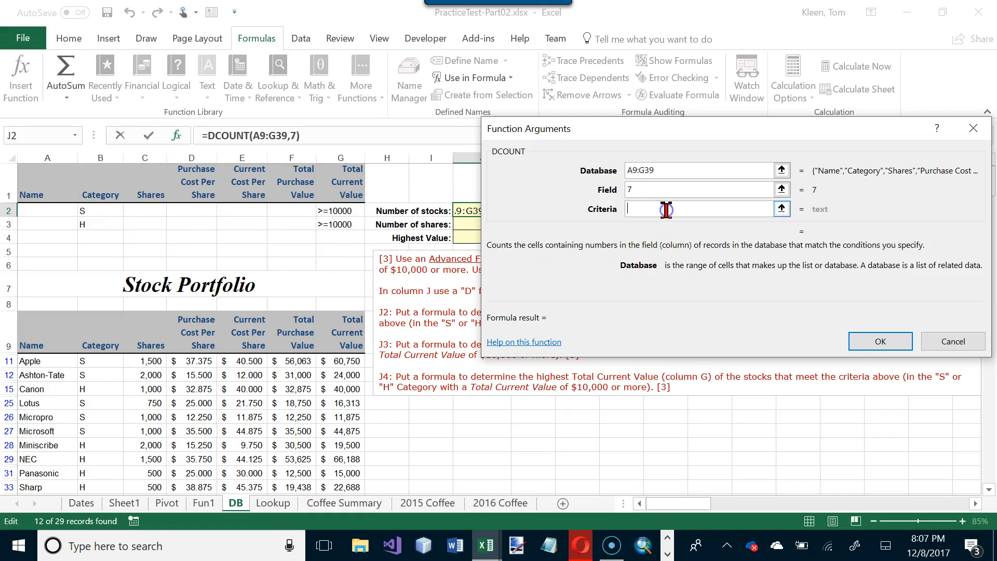
left_click_drag(99, 182, 326, 225)
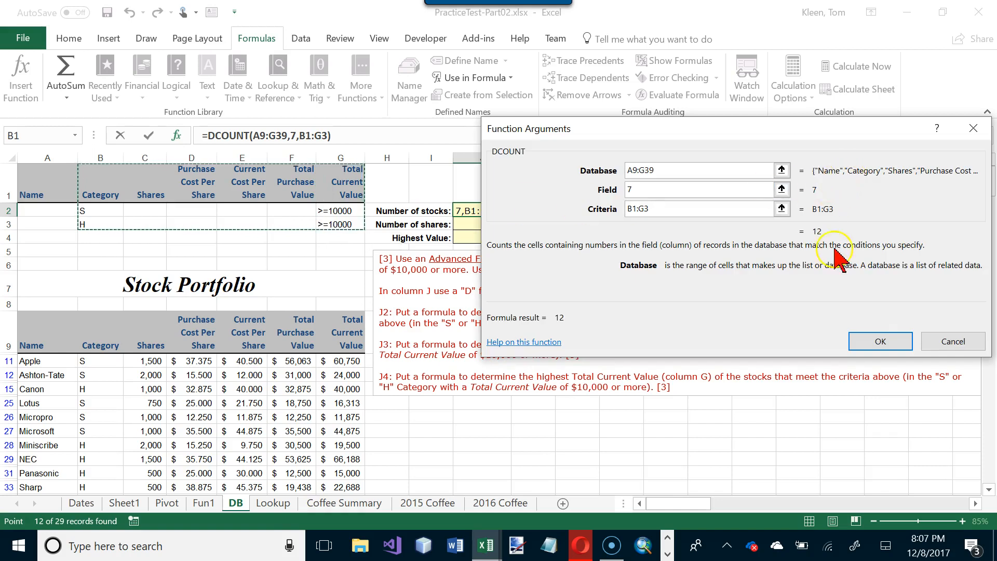
left_click(879, 342)
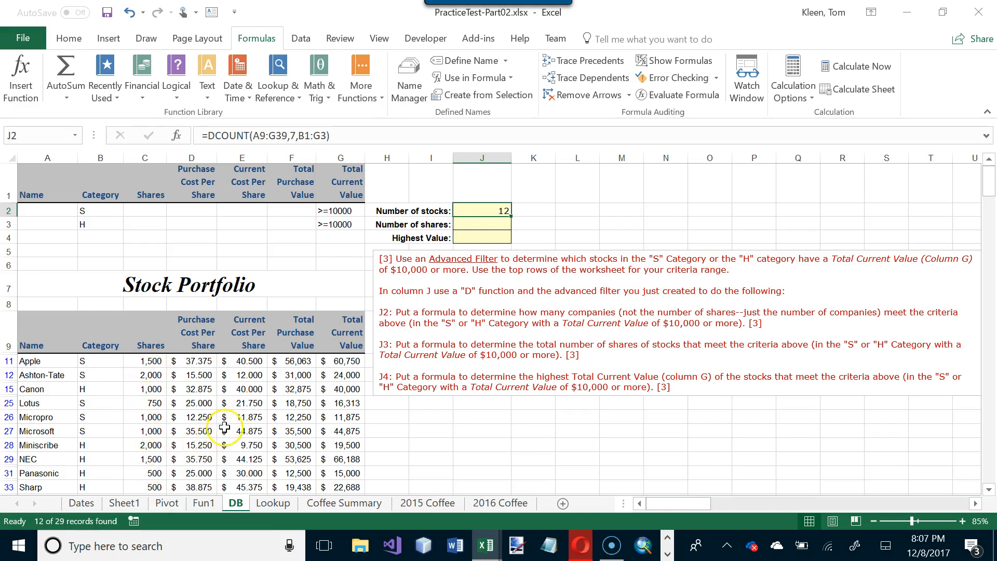
- Select the filtered Shares values from Apple to Word Perfect to view their sum
scroll(224, 426, "down", 2)
left_click_drag(153, 255, 158, 405)
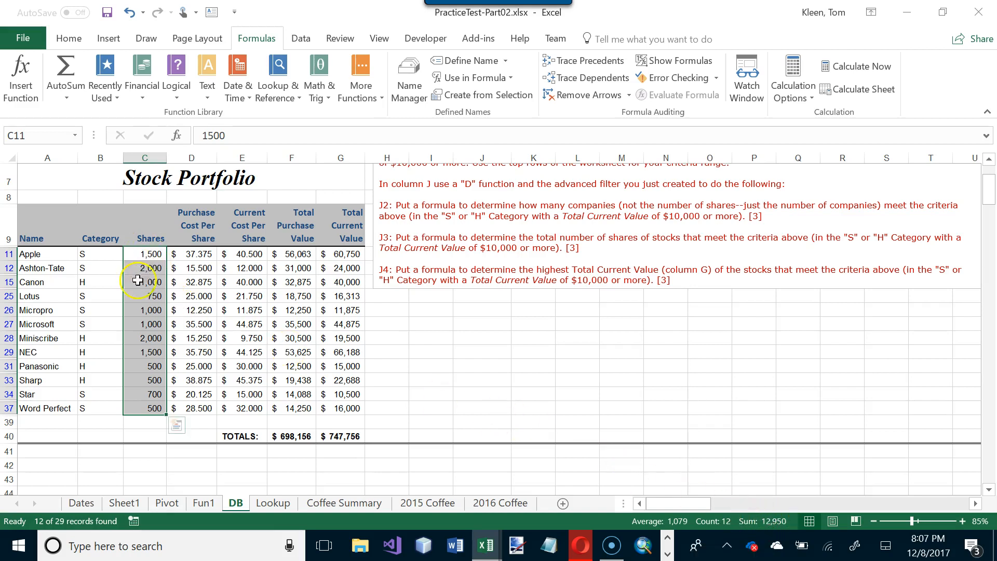
scroll(140, 280, "up", 2)
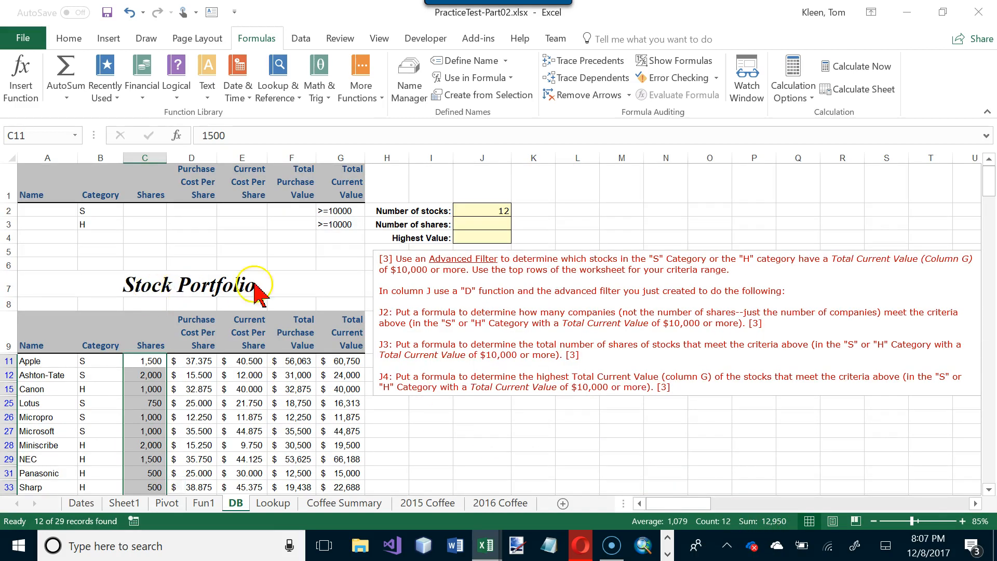
- Insert the DSUM database function in J3 for the number of shares
left_click(497, 222)
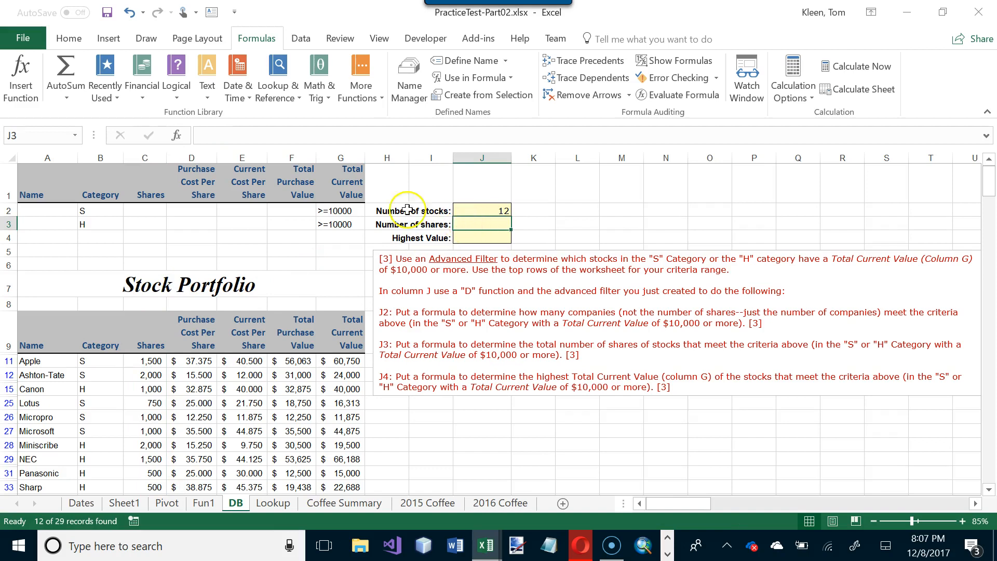
left_click(24, 73)
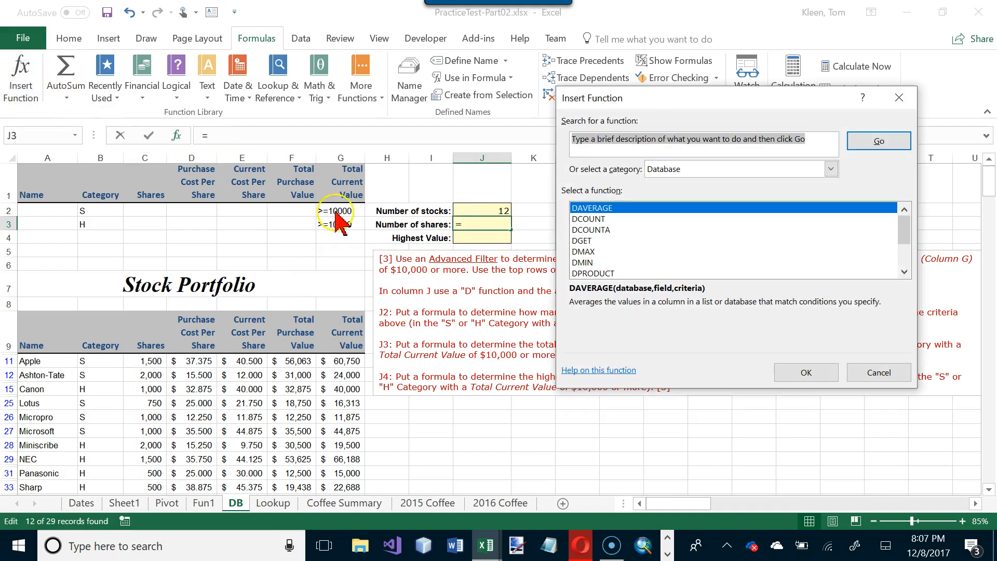
scroll(644, 267, "down", 2)
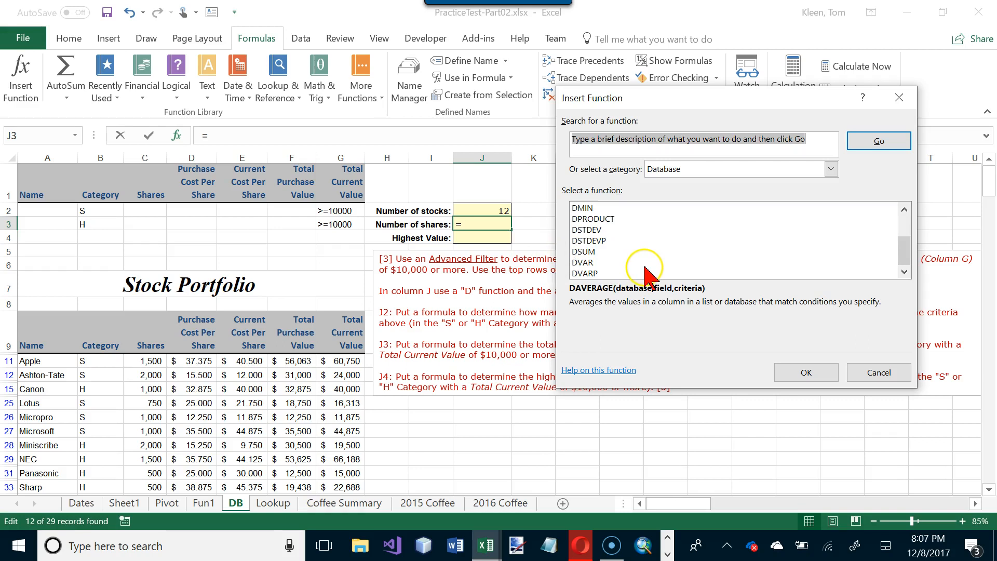
left_click(588, 253)
left_click(805, 372)
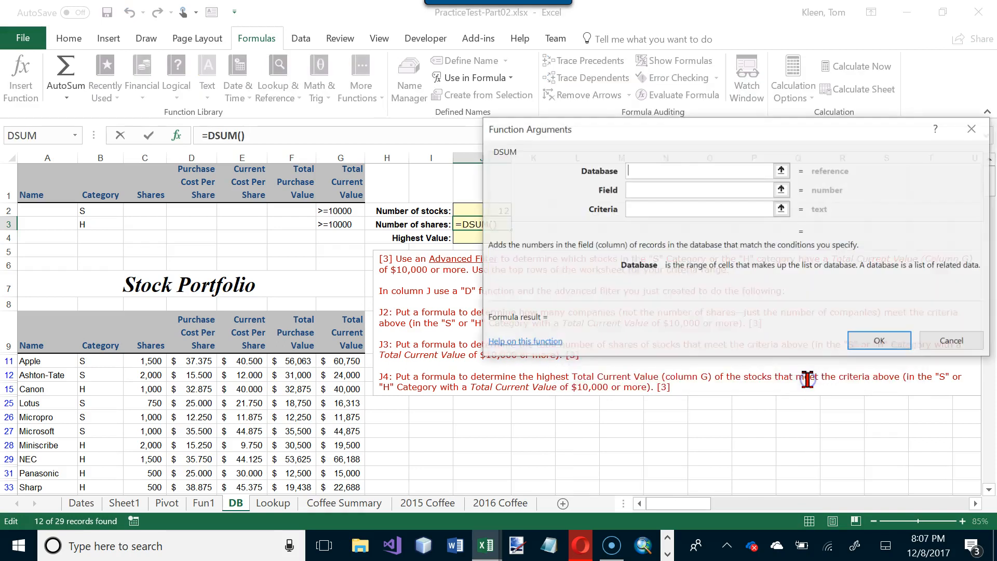
- Complete the DSUM formula in J3 with database A9:G39, field 3 and criteria B1:G3
left_click_drag(23, 332, 352, 447)
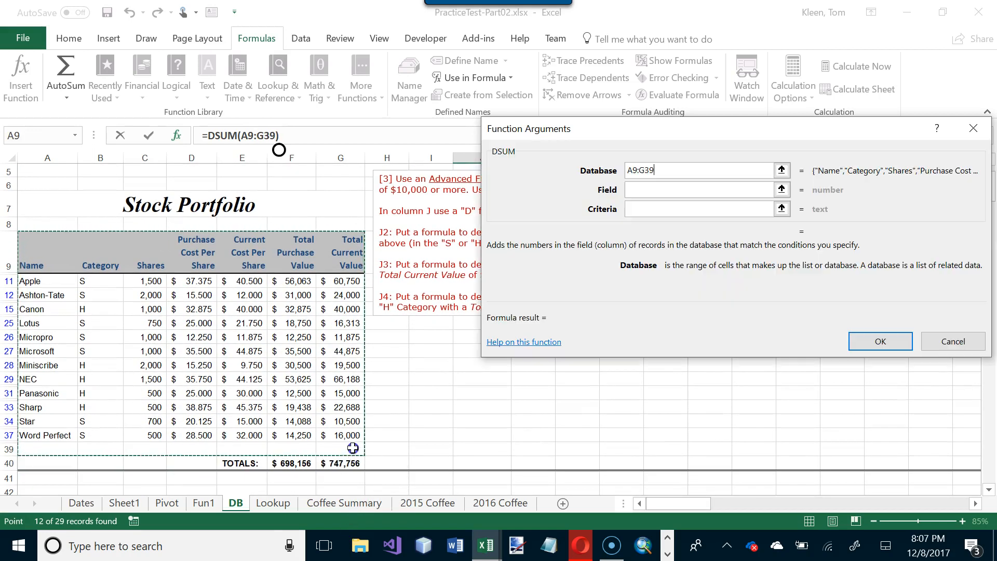
left_click(649, 191)
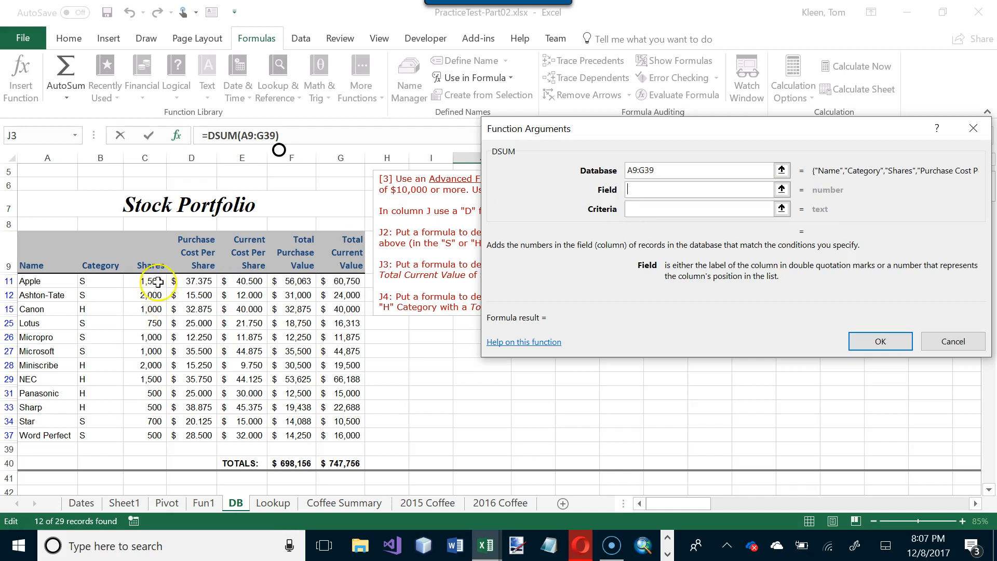
type("3")
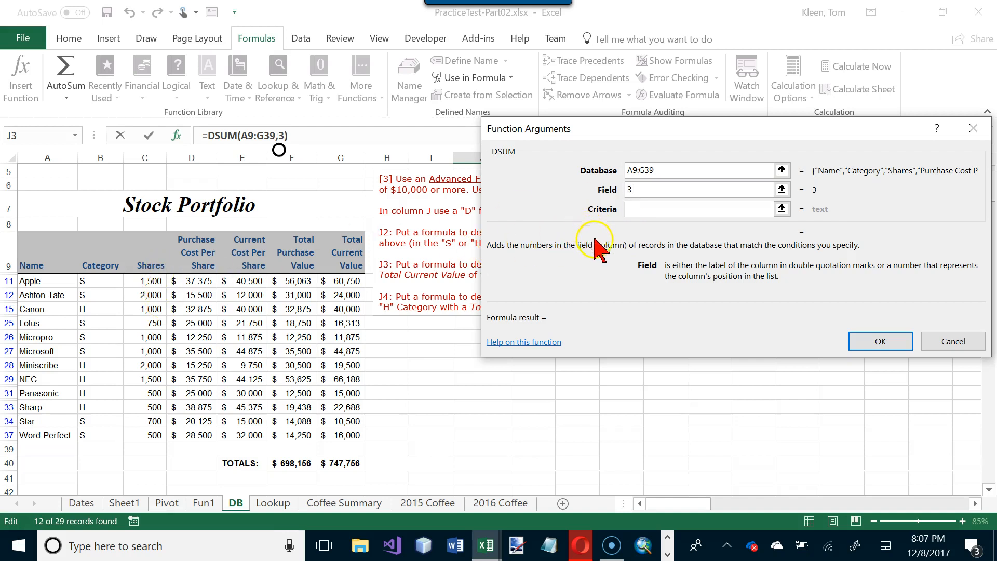
left_click(634, 209)
scroll(371, 254, "up", 2)
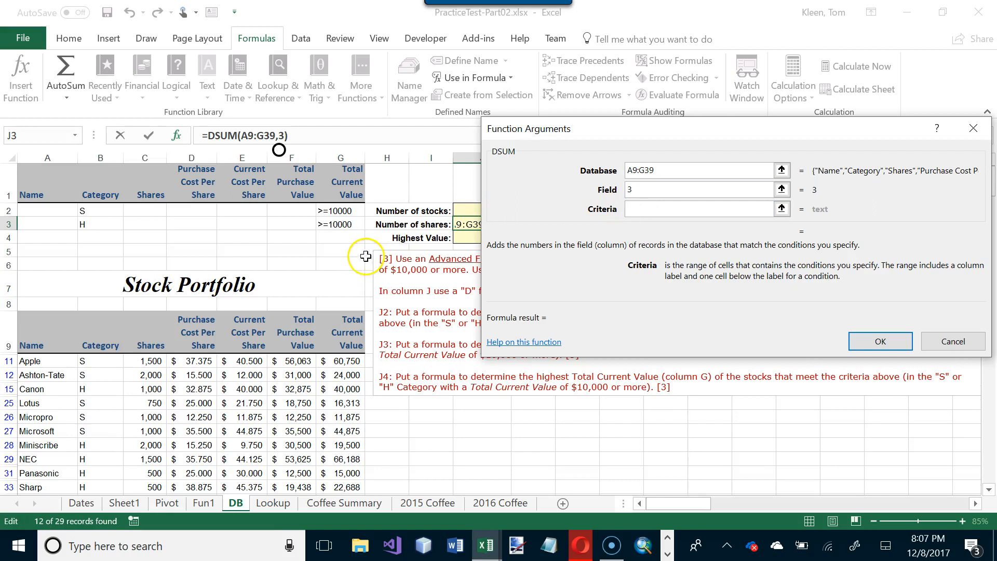
left_click_drag(104, 193, 330, 224)
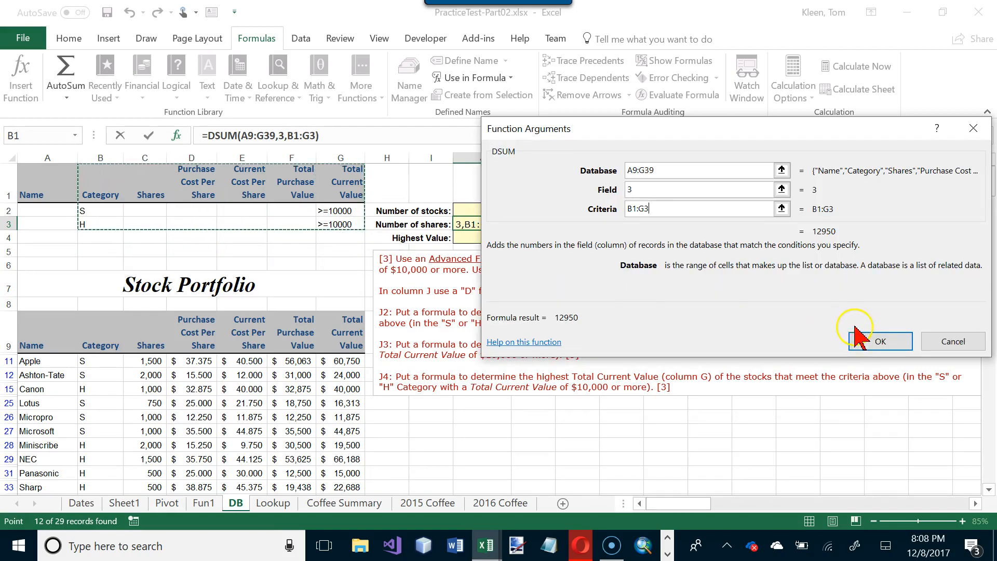
left_click(877, 342)
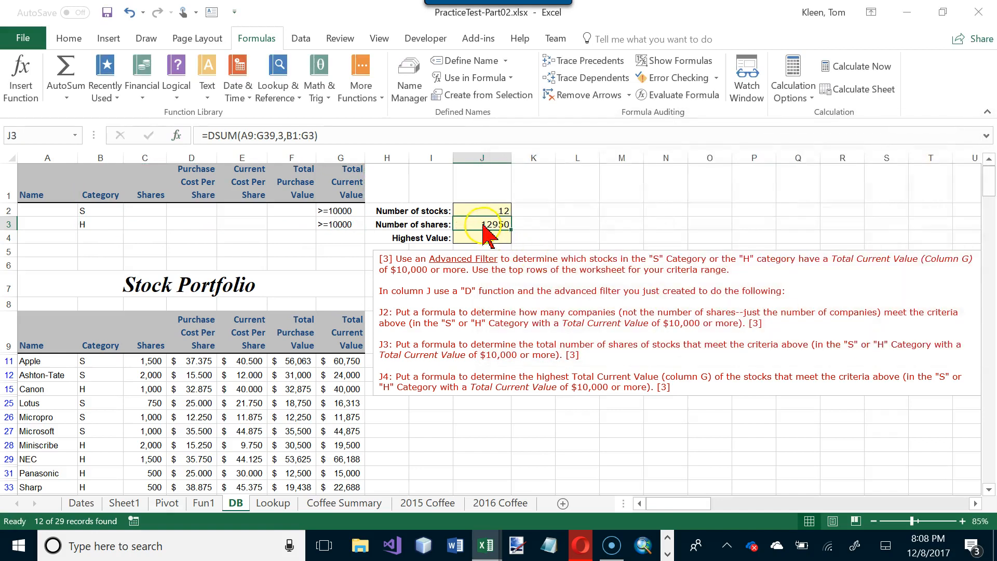
- Check the DSUM result in J3 against the sum of the filtered Shares values
scroll(522, 286, "down", 2)
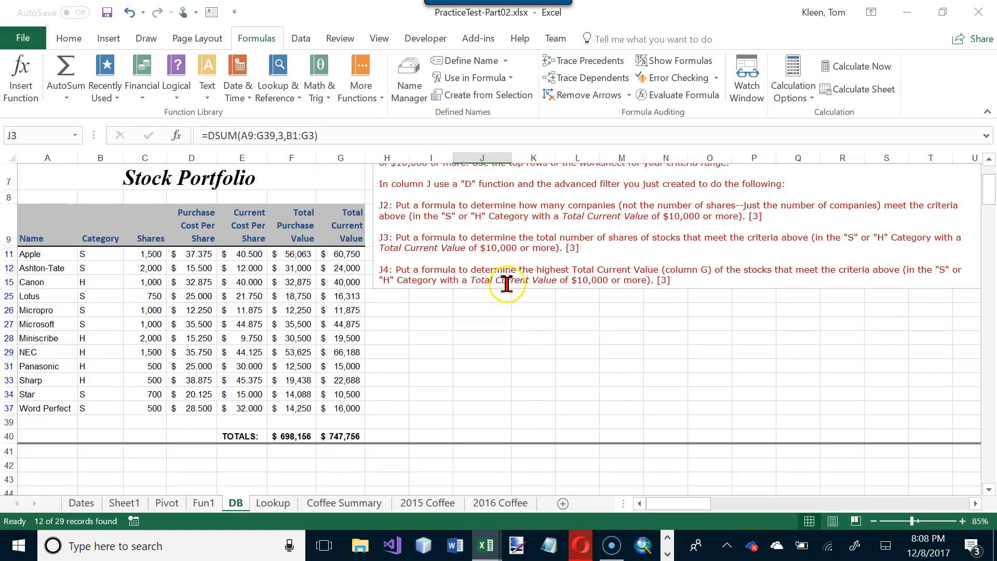
left_click_drag(148, 254, 151, 410)
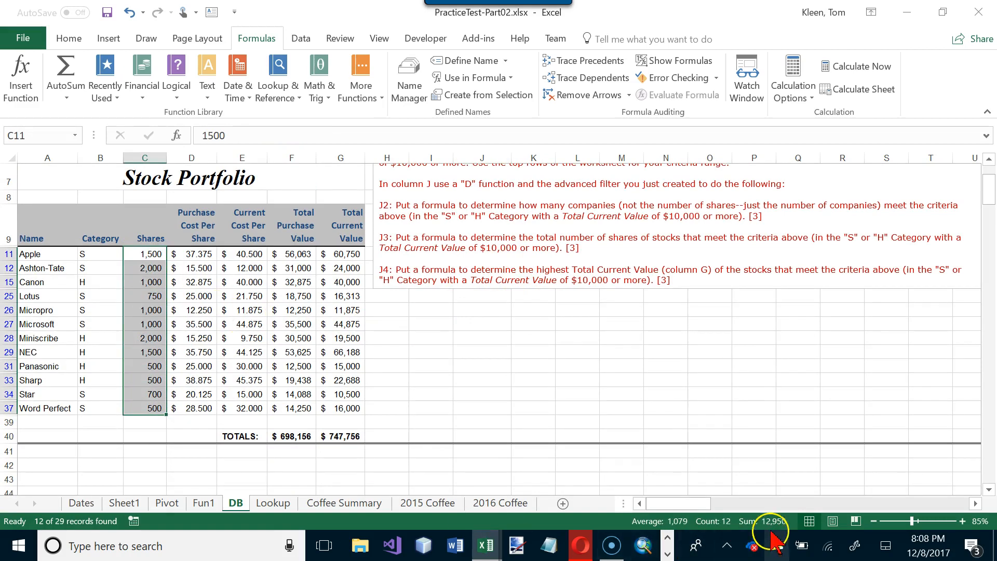
scroll(644, 390, "up", 2)
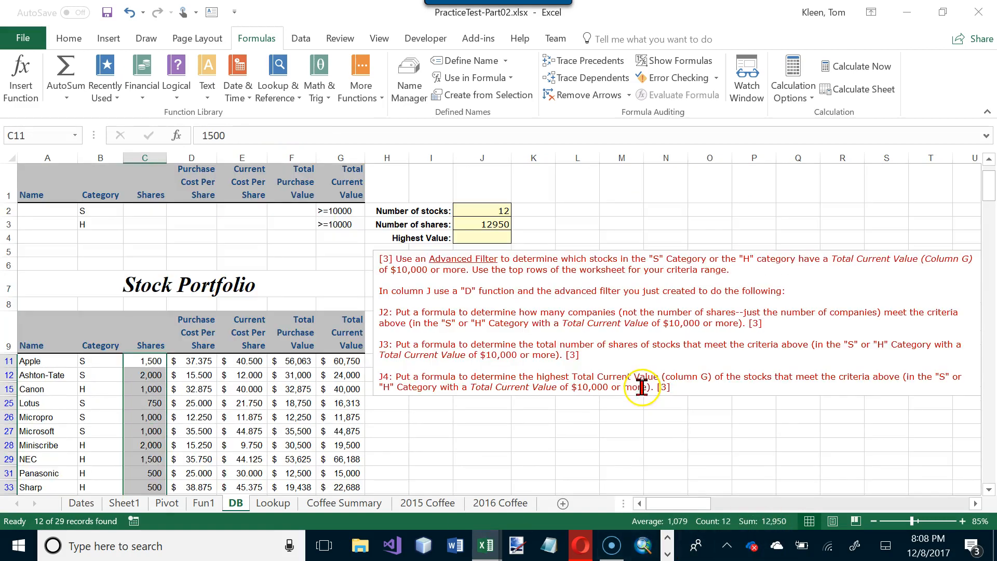
- Insert the DMAX database function in J4 for the highest value
left_click(487, 237)
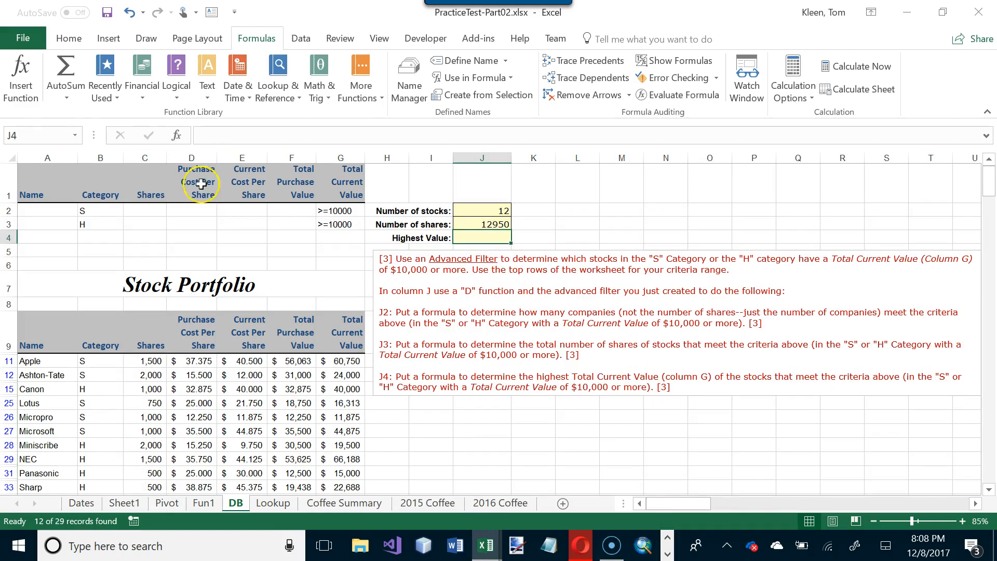
left_click(20, 78)
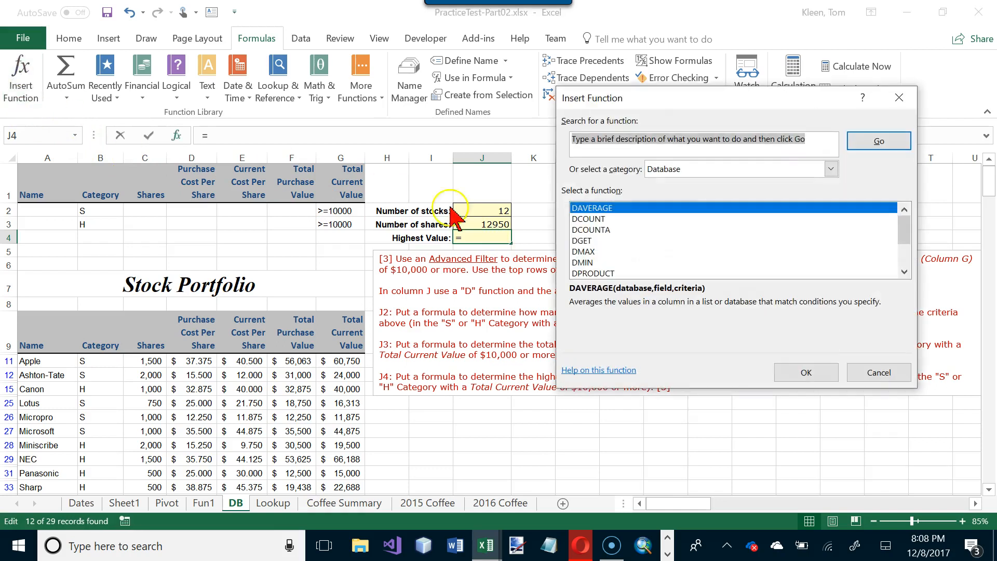
double_click(583, 251)
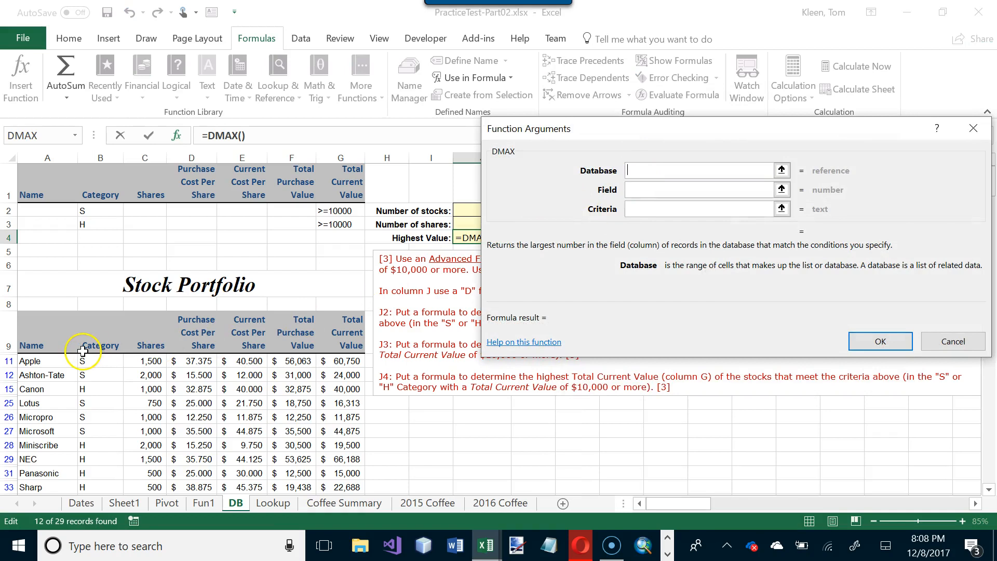
- Complete the DMAX formula in J4 with database A9:G39, field 7 and criteria B1:G3
left_click_drag(35, 347, 327, 457)
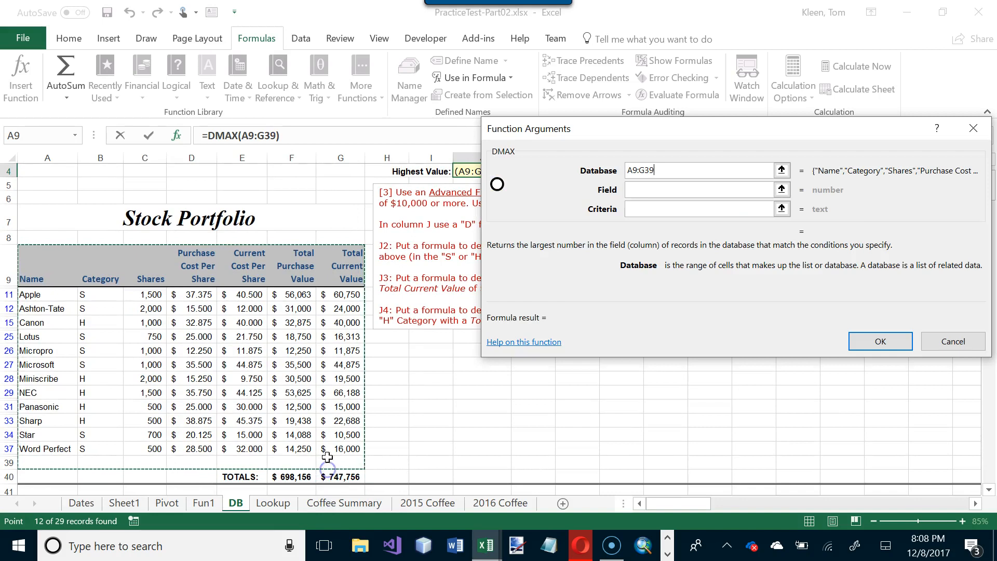
left_click(647, 191)
left_click_drag(665, 131, 617, 246)
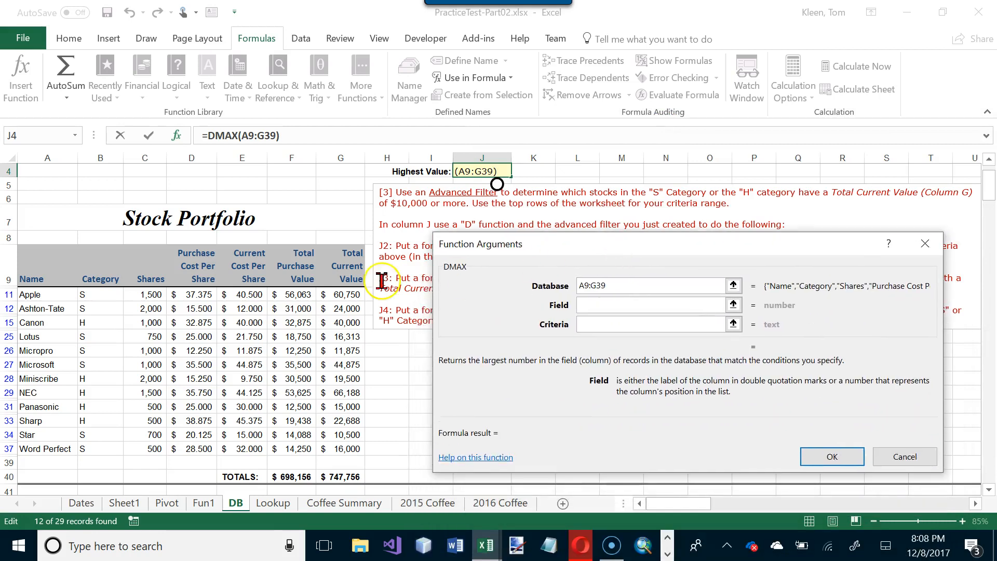
left_click(621, 324)
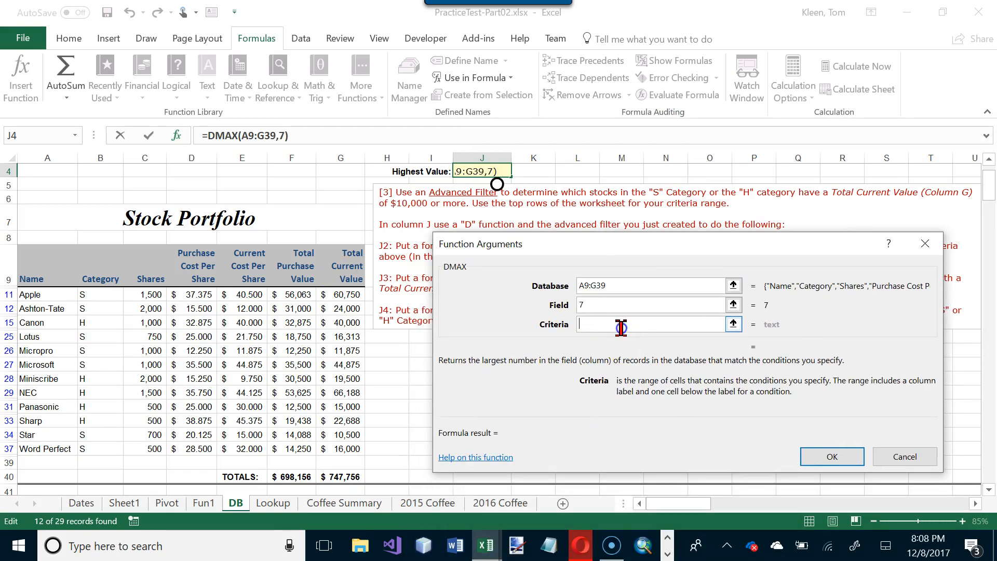
scroll(67, 314, "up", 1)
left_click_drag(97, 191, 348, 227)
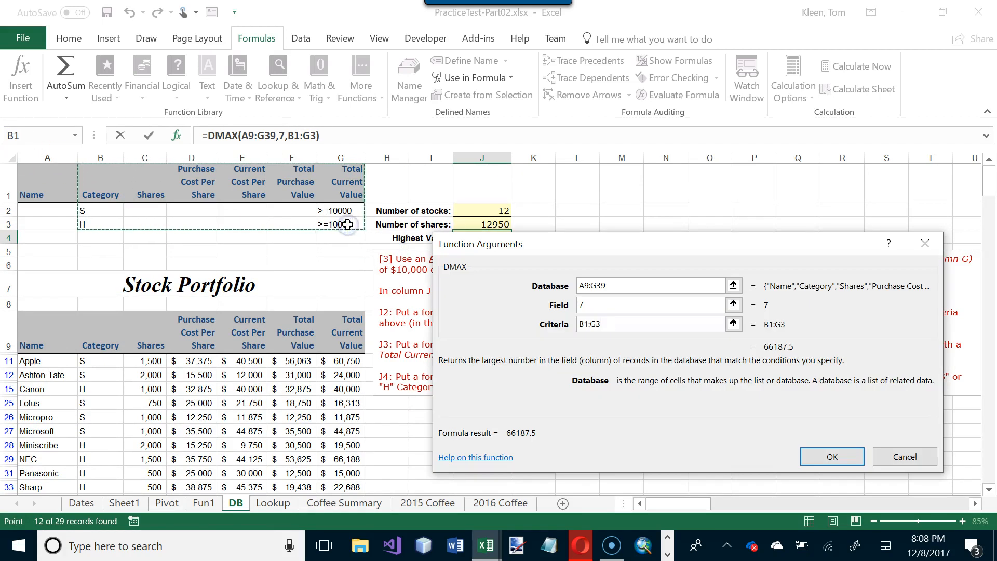
left_click(831, 457)
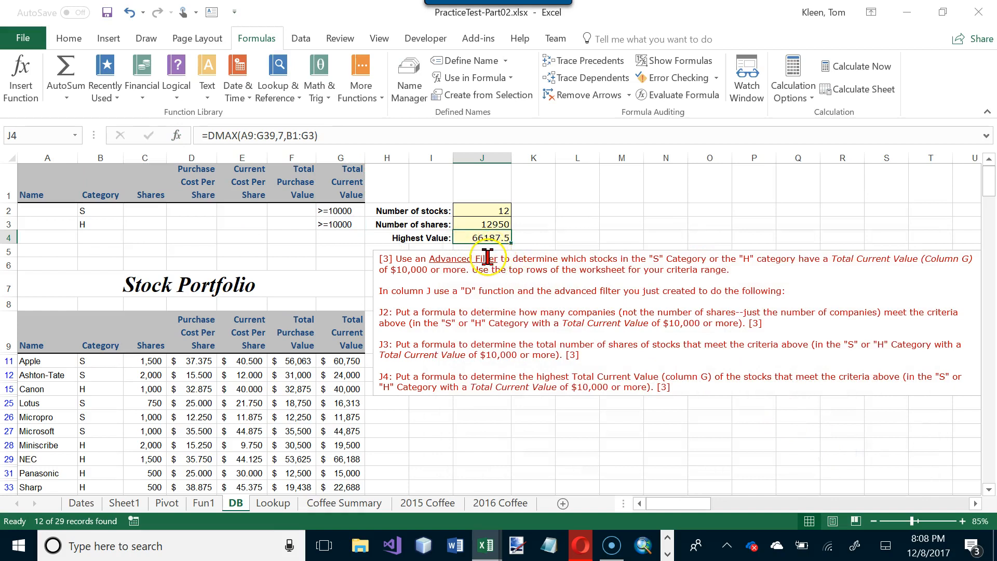
- Check the DMAX result in J4 against NEC's Total Current Value in G29
scroll(463, 343, "down", 1)
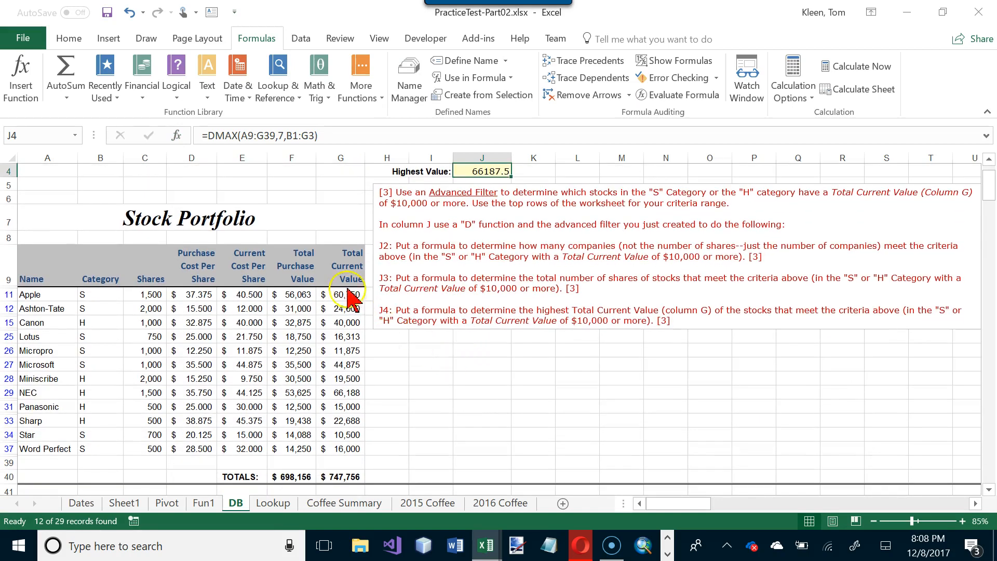
left_click(337, 393)
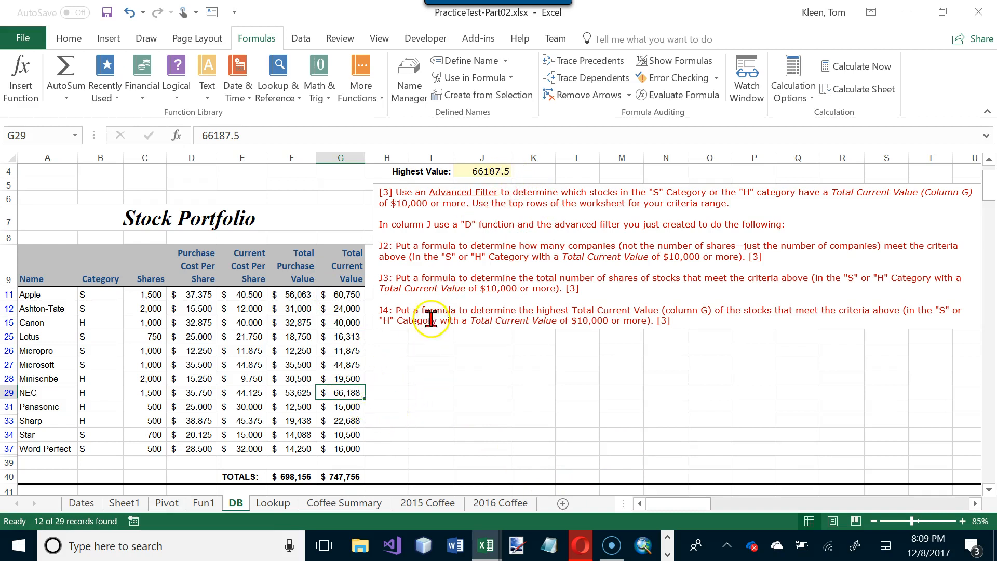
scroll(449, 237, "up", 1)
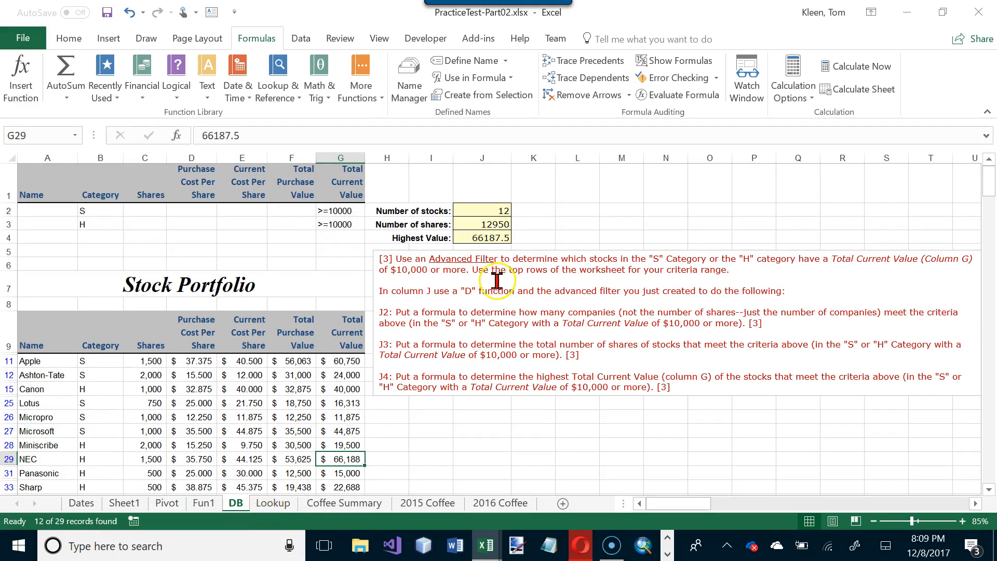
- Insert the VLOOKUP function in G4 of the Lookup worksheet for the cost of the item in G2
left_click(274, 503)
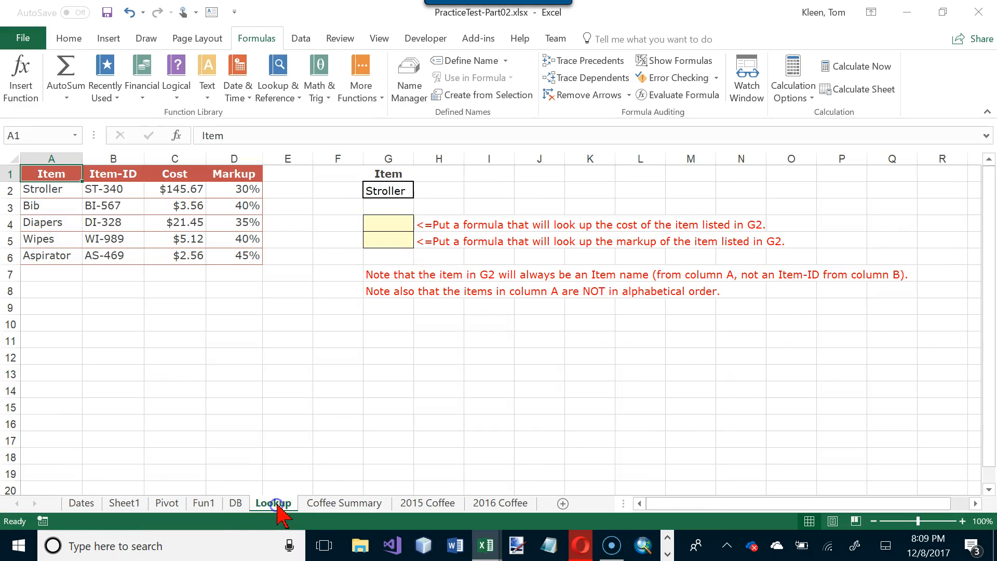
left_click(385, 222)
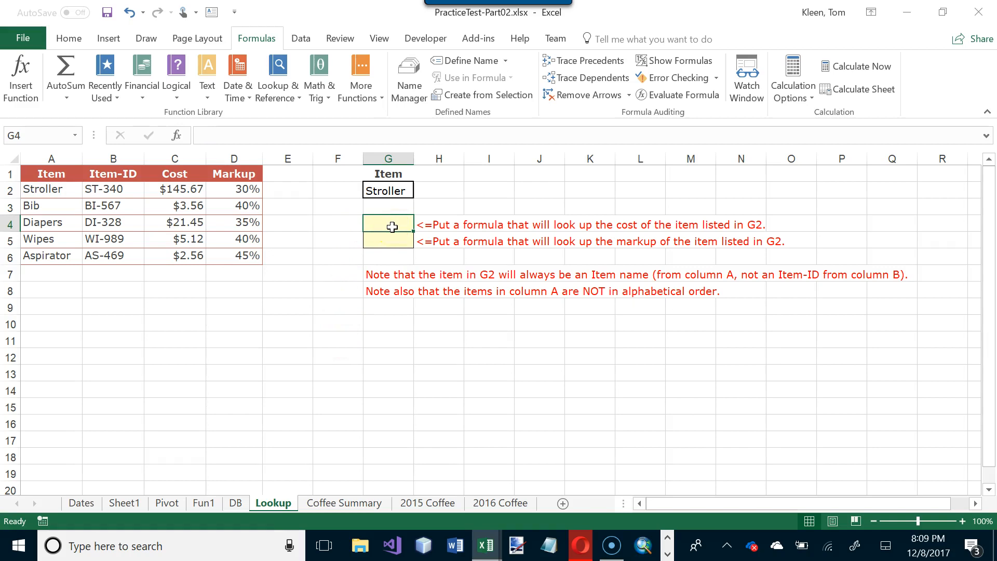
left_click(406, 190)
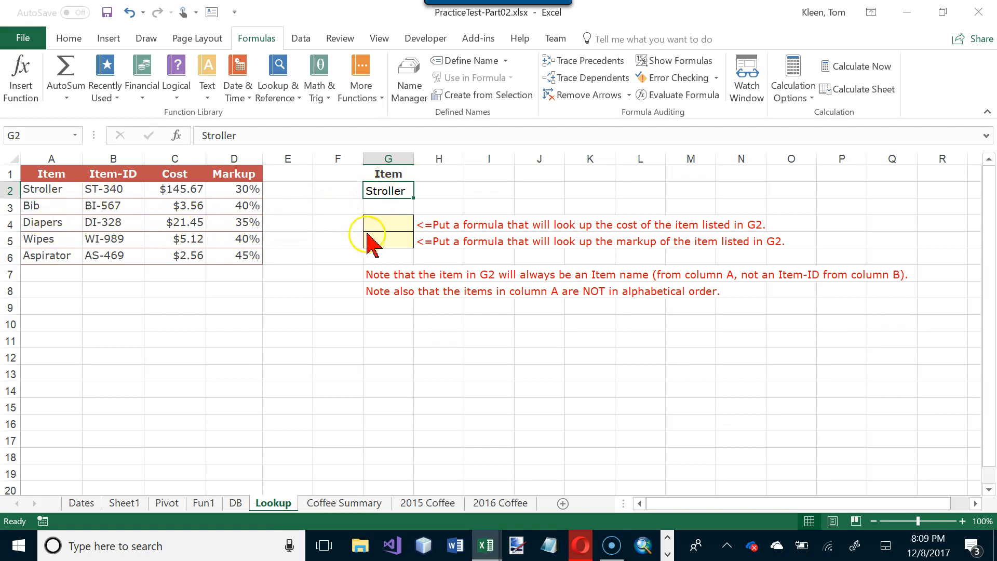
left_click(375, 228)
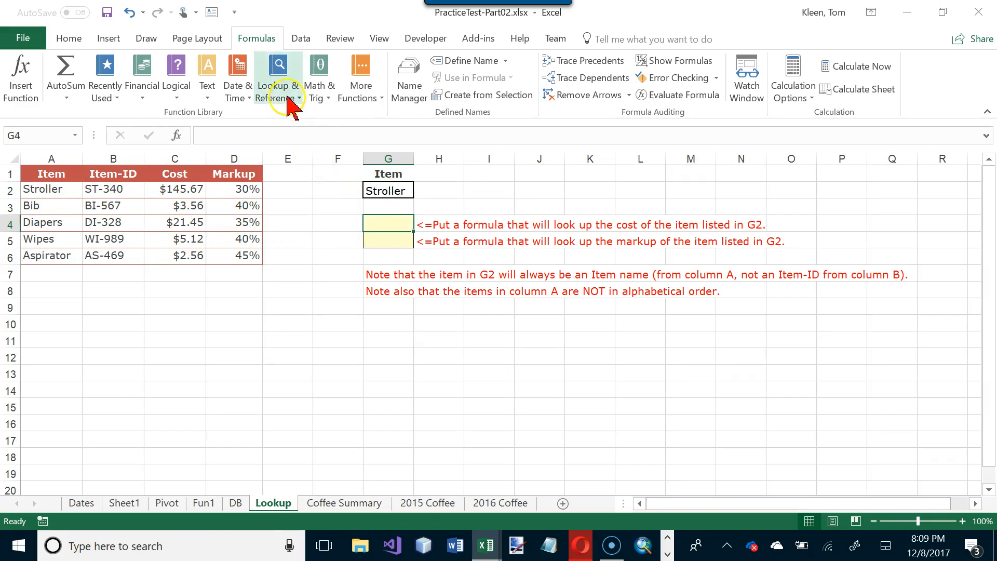
left_click(292, 95)
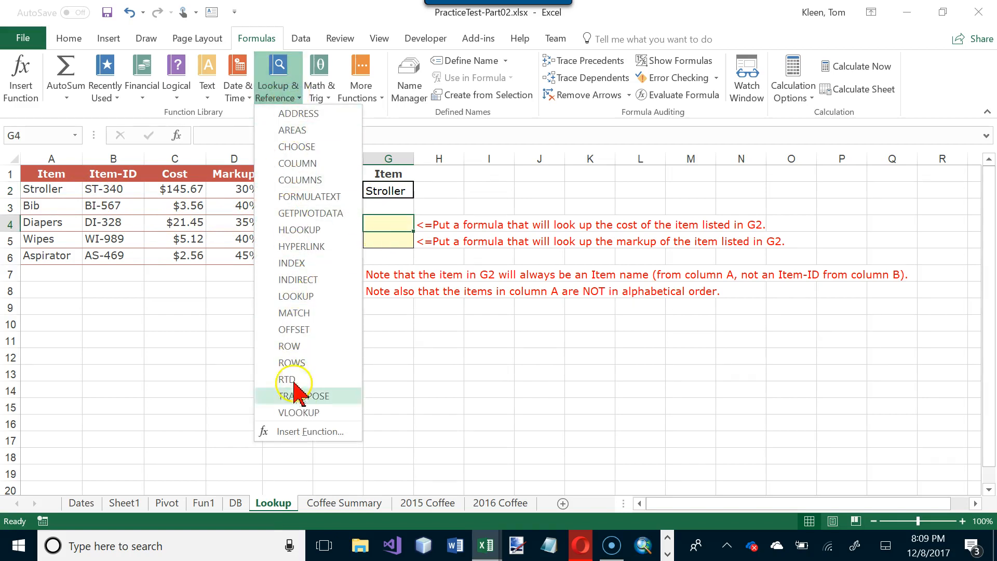
left_click(295, 413)
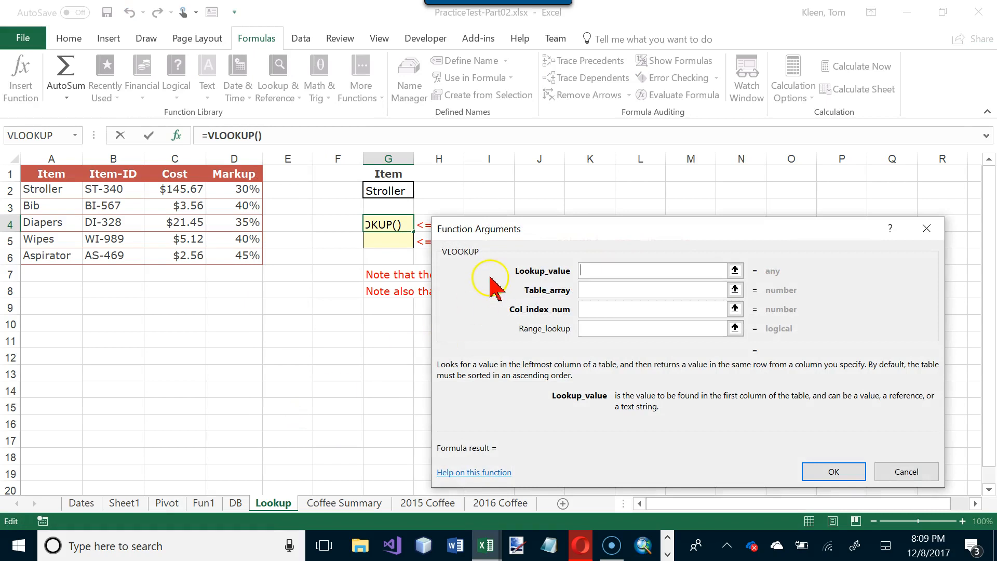
- Complete the cost VLOOKUP in G4 with lookup value G2, table A2:D6, column 3 and FALSE, and check it against C2
left_click(397, 191)
left_click(585, 289)
left_click_drag(80, 193, 232, 252)
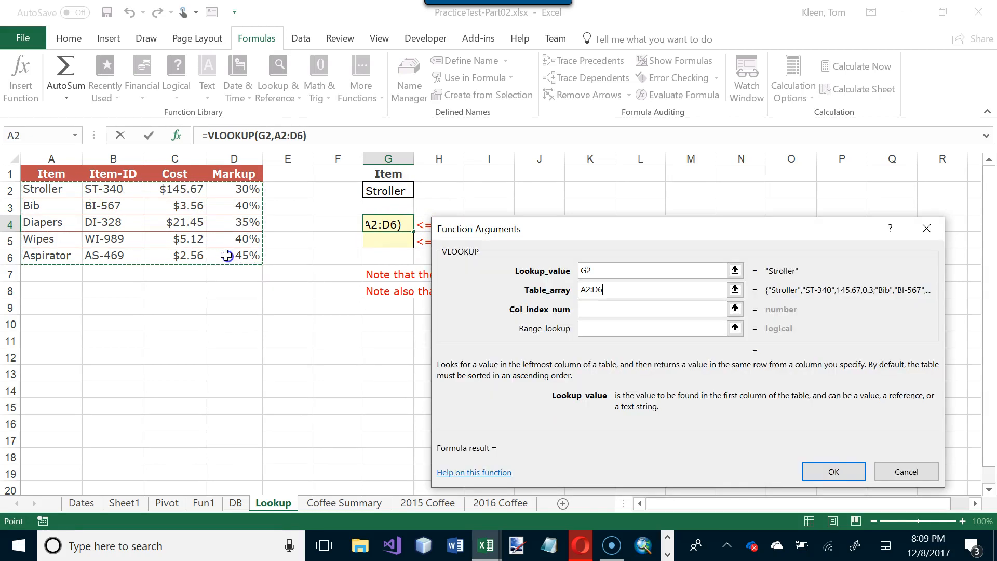
left_click(598, 310)
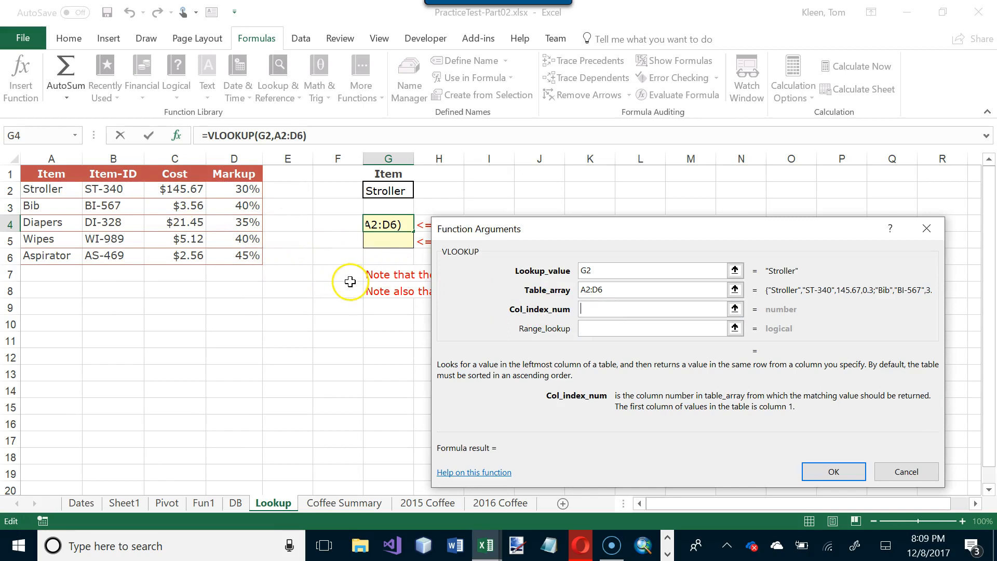
type("3")
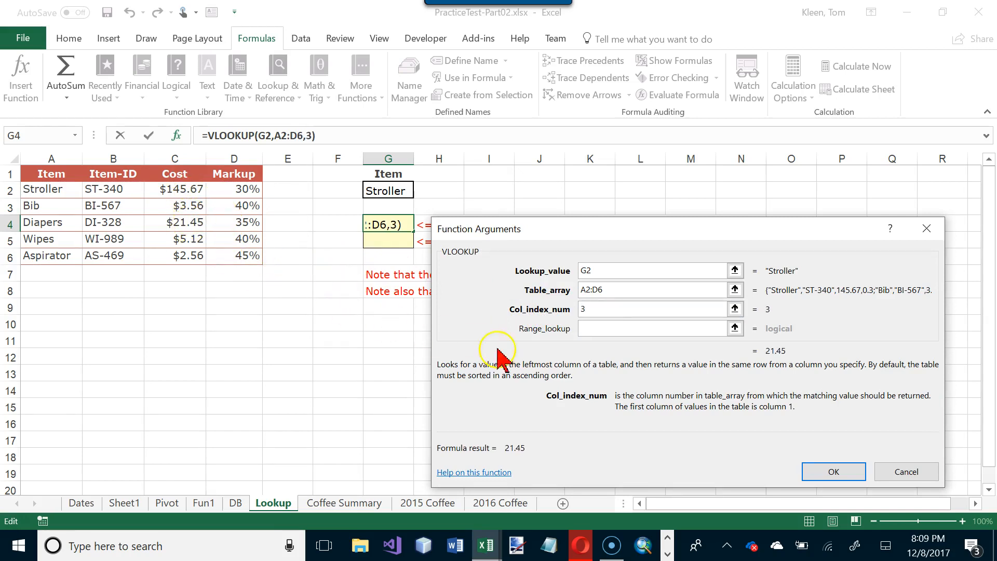
left_click(600, 331)
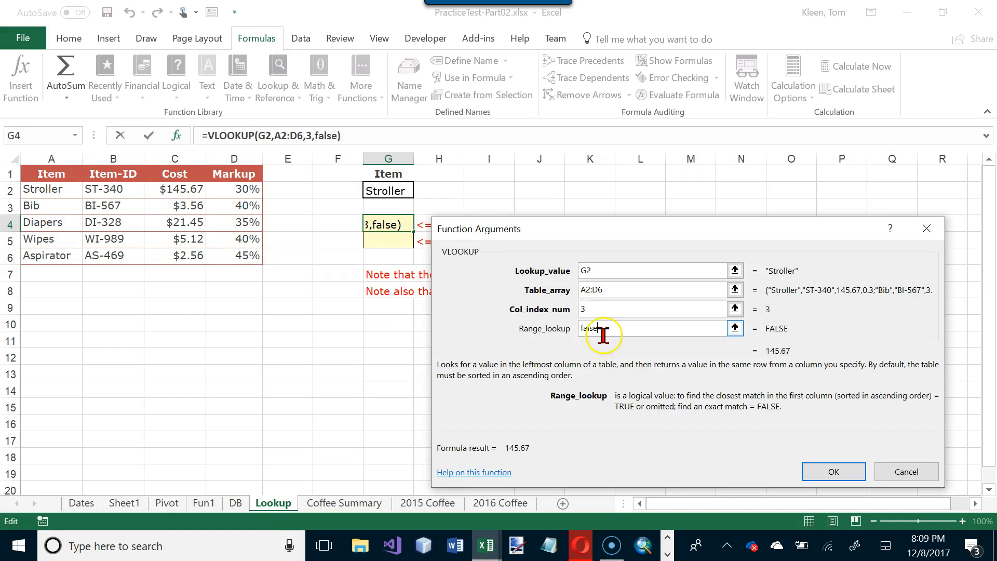
left_click(833, 472)
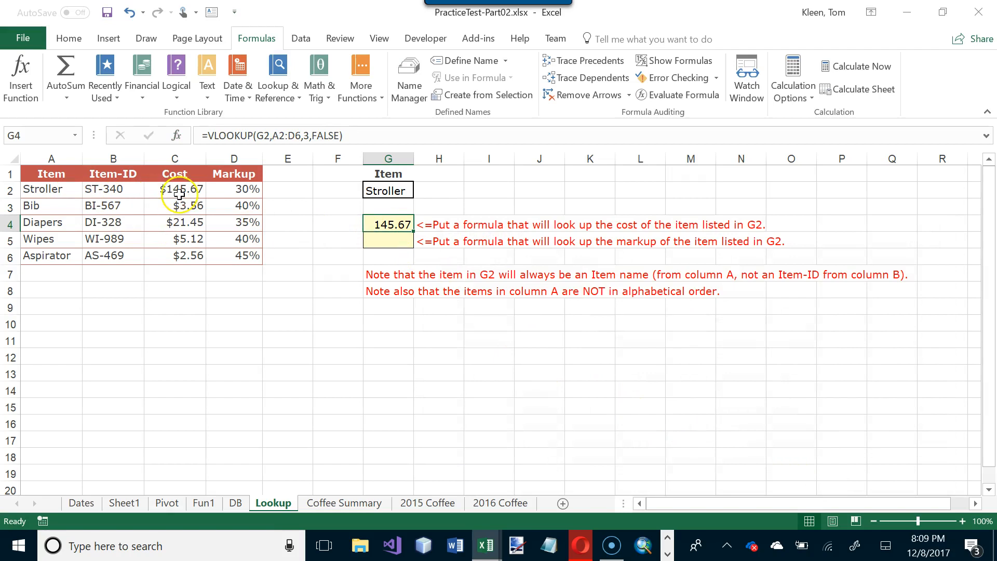
left_click(178, 192)
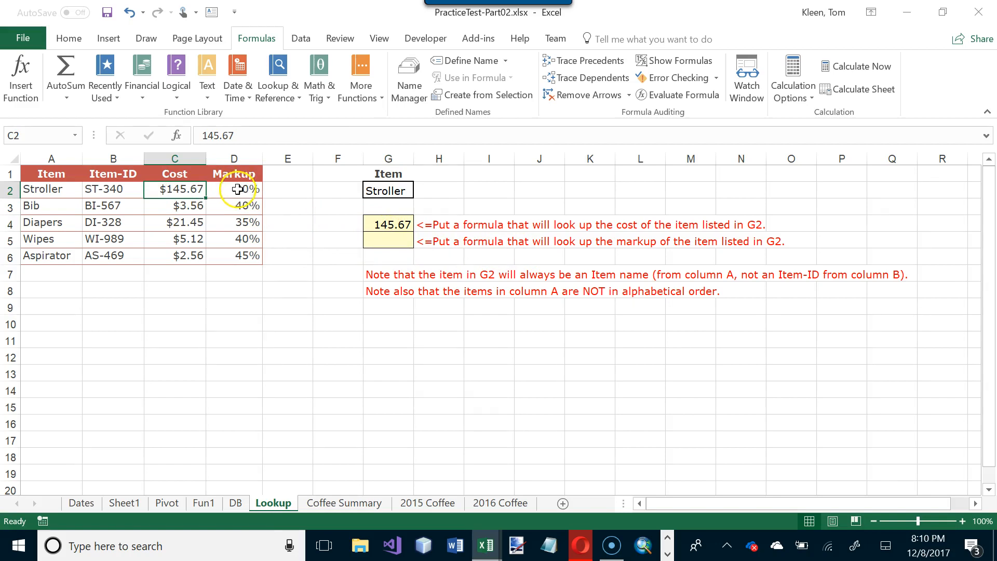
- Insert the VLOOKUP function in G5 for the markup of the item in G2
left_click(394, 239)
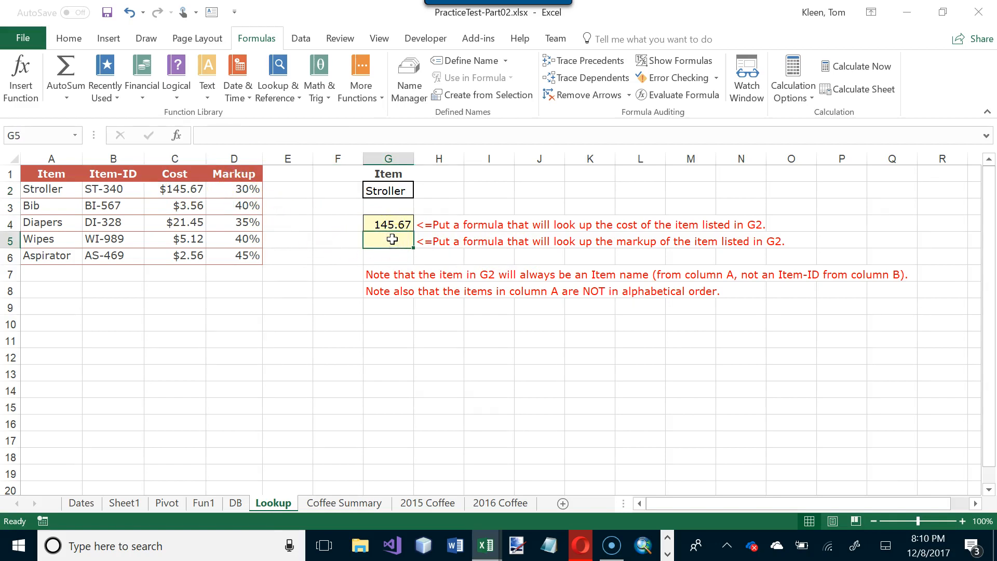
left_click(40, 89)
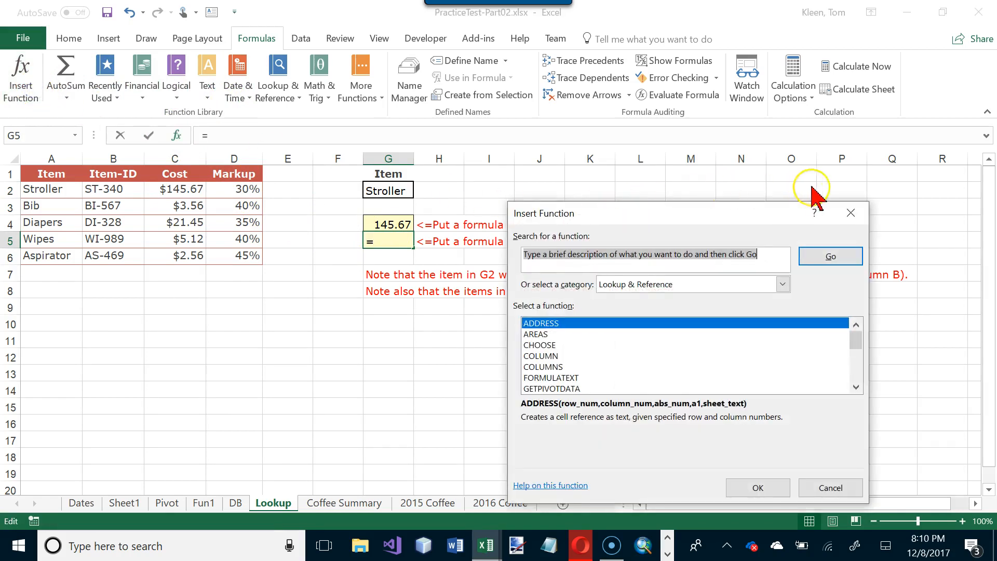
left_click(850, 212)
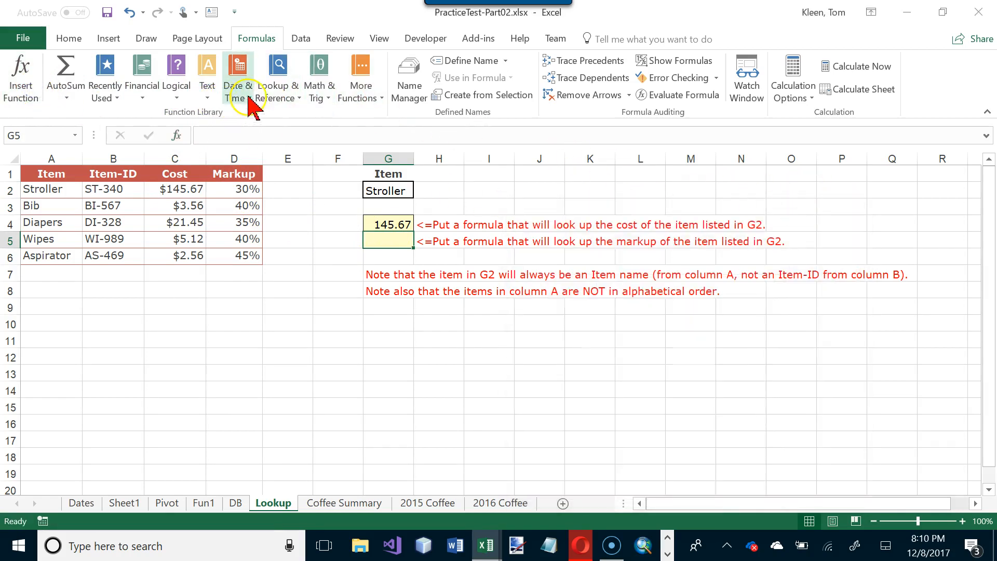
left_click(281, 96)
left_click(328, 406)
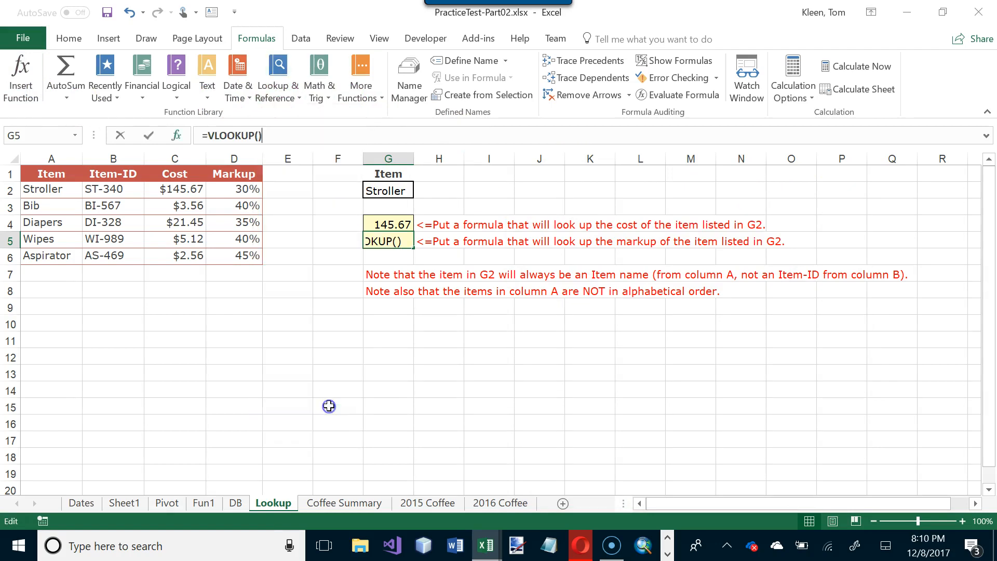
- Complete the markup VLOOKUP in G5 with lookup value G2, table A2:D6, column 4 and FALSE, and format the cell as a percentage
left_click(398, 190)
left_click(601, 285)
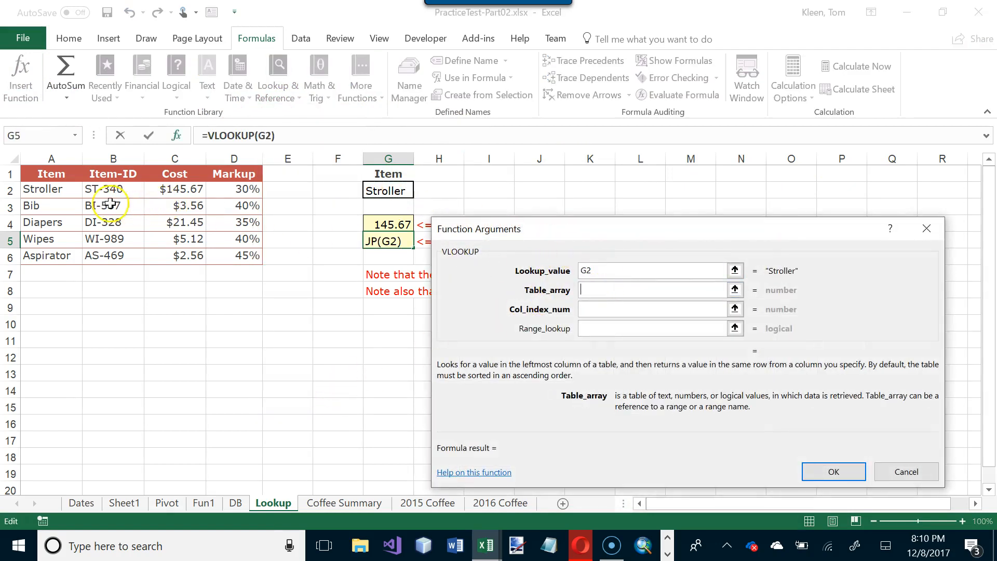
left_click_drag(75, 191, 244, 259)
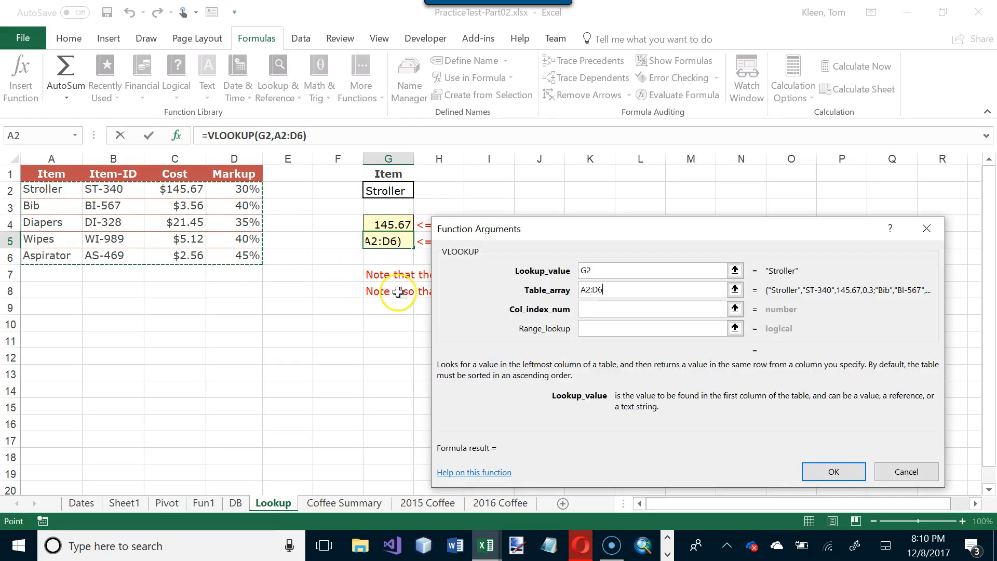
left_click(597, 310)
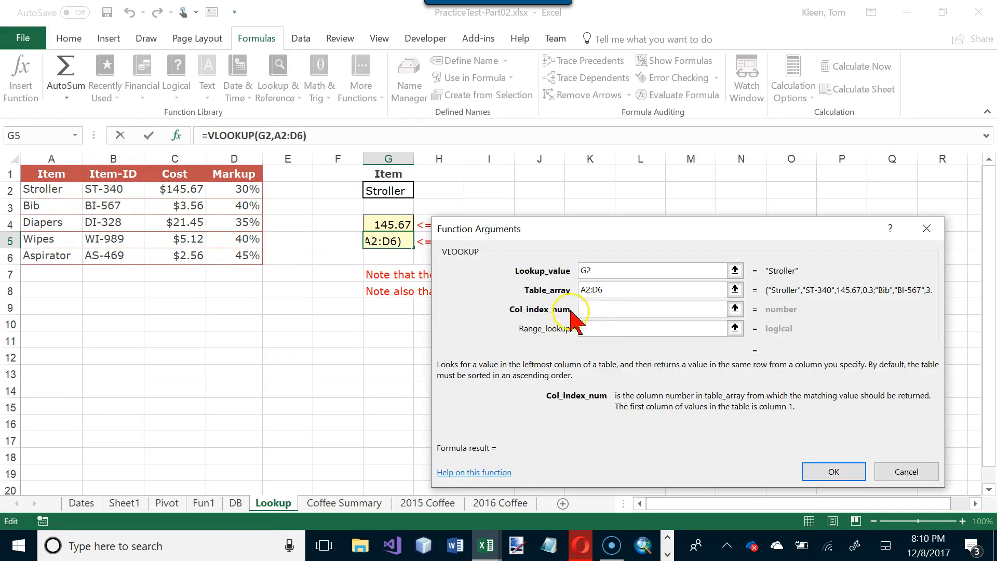
type("4")
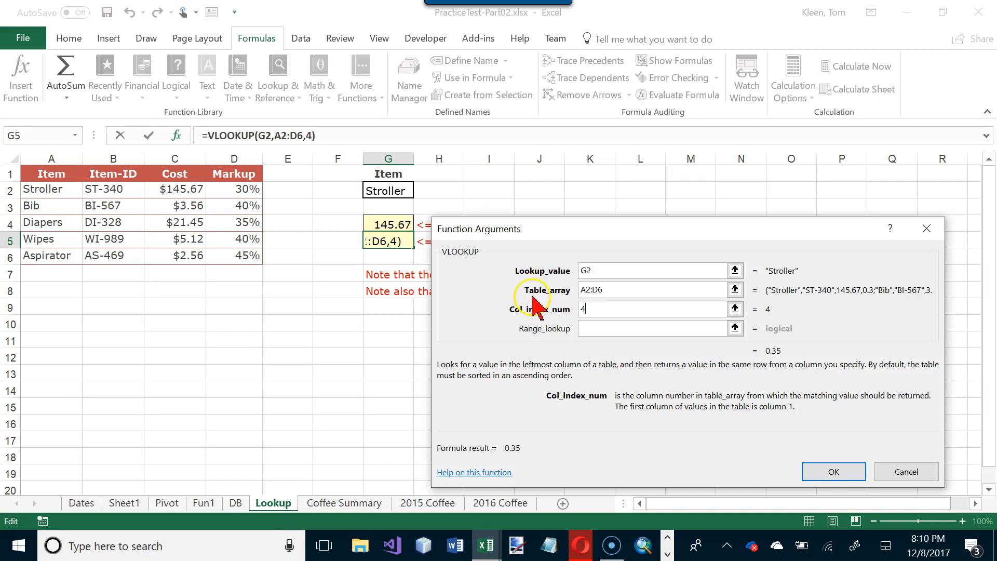
left_click(592, 330)
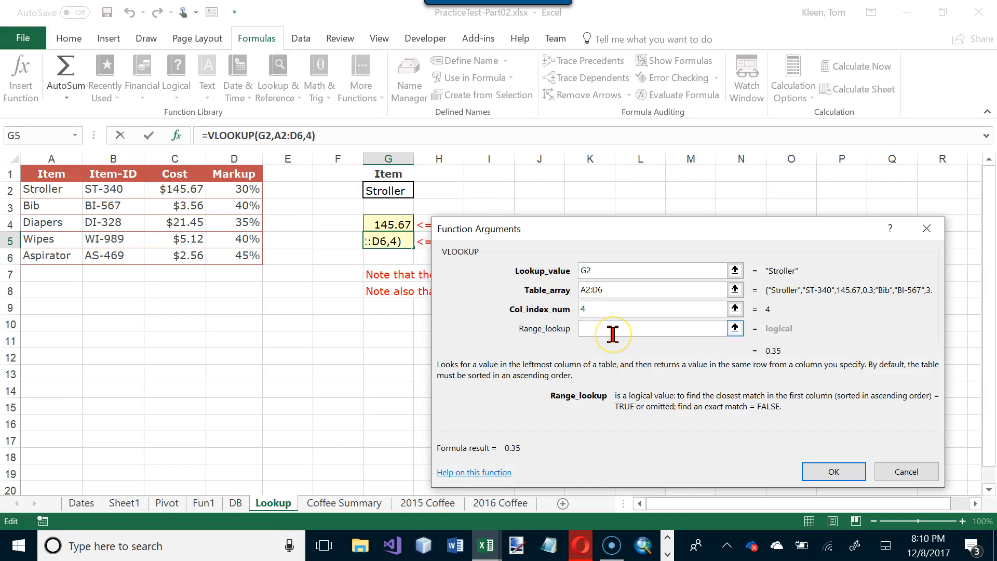
type("false")
key("Return")
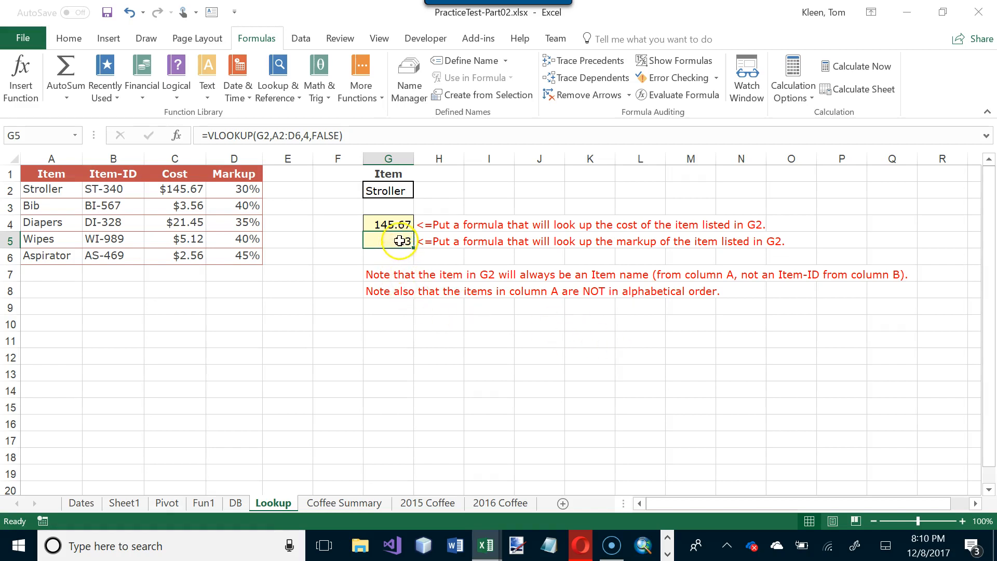
left_click(69, 38)
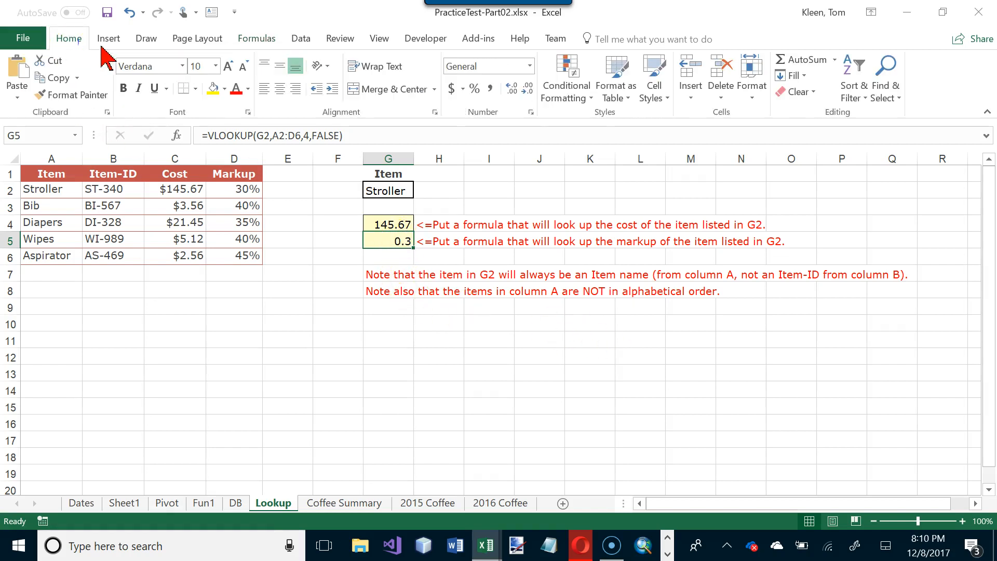
left_click(473, 90)
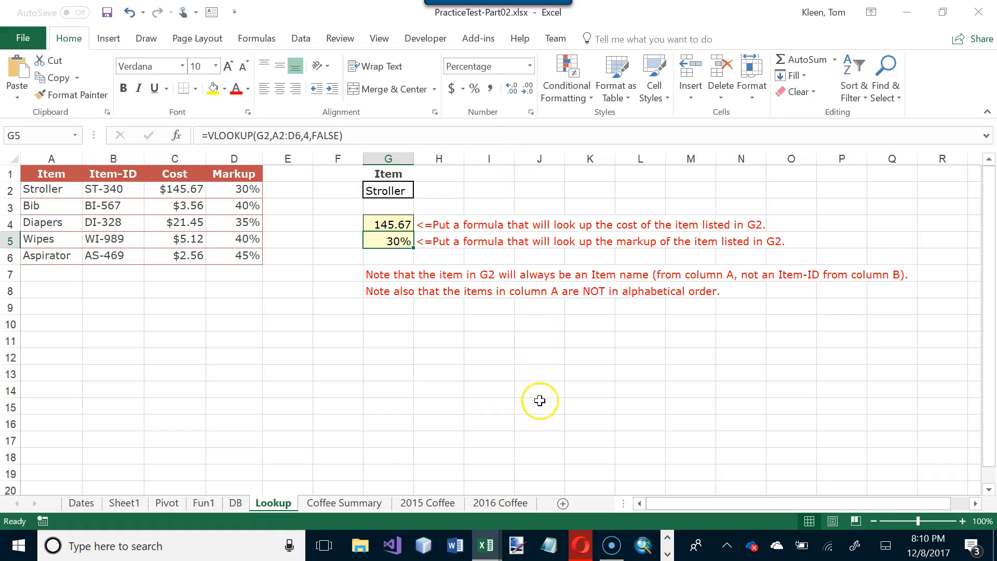
- Examine the Coffee Summary task and the matching B3 cells on the 2015 Coffee and 2016 Coffee worksheets
left_click(357, 501)
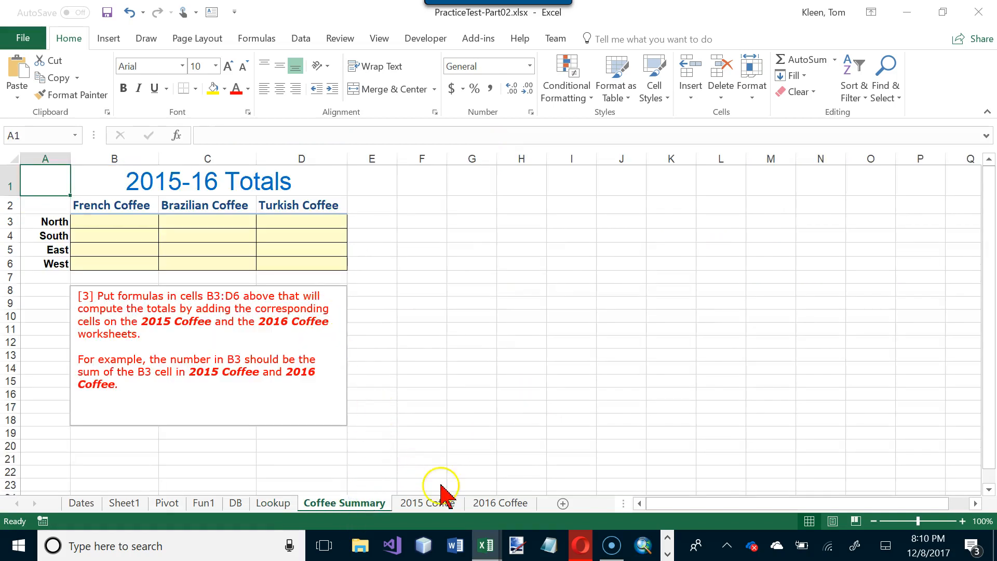
left_click(105, 220)
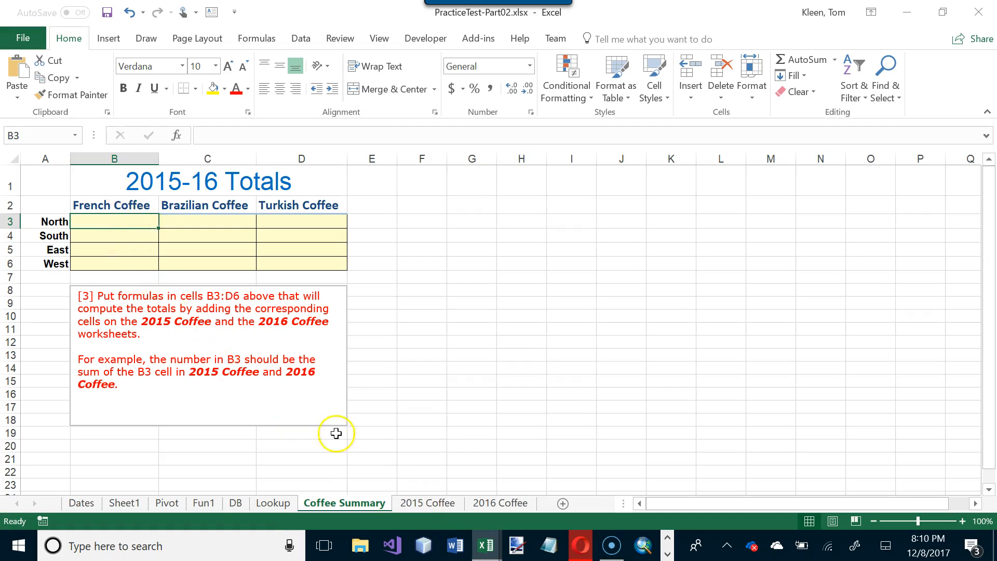
left_click(413, 505)
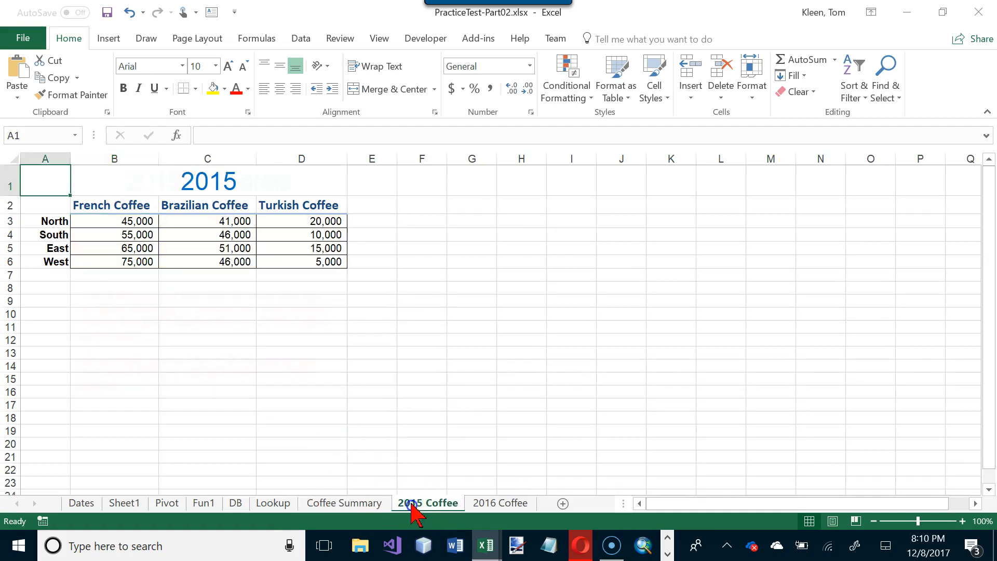
left_click(124, 216)
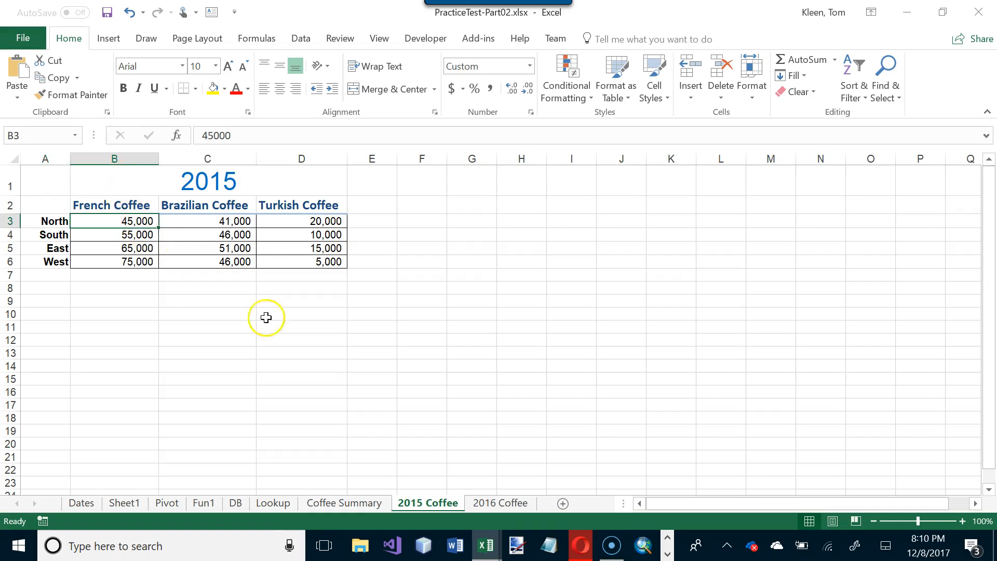
left_click(522, 505)
left_click(133, 220)
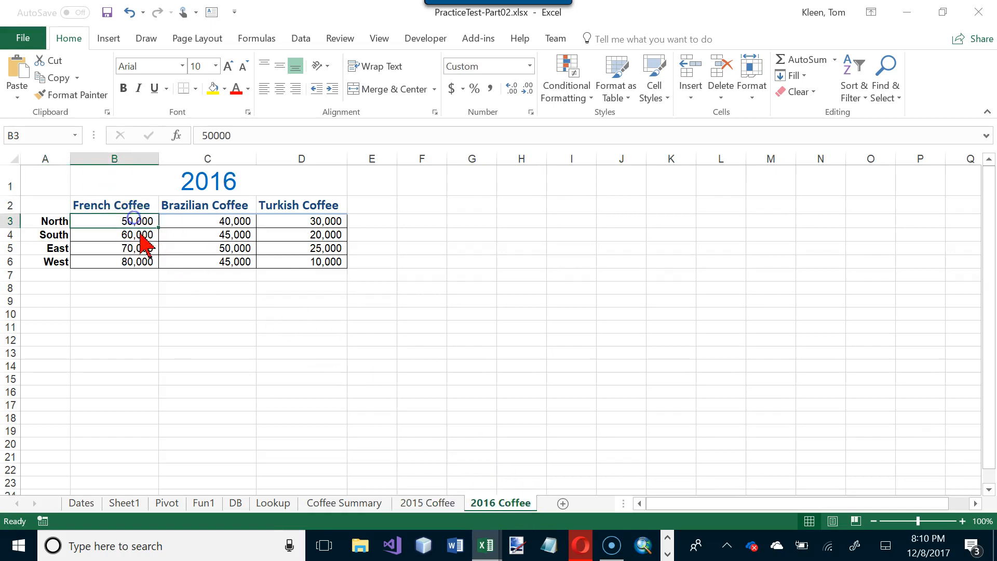
- Enter a formula in Coffee Summary B3 adding B3 from 2015 Coffee and 2016 Coffee, and check it against both source sheets
left_click(366, 503)
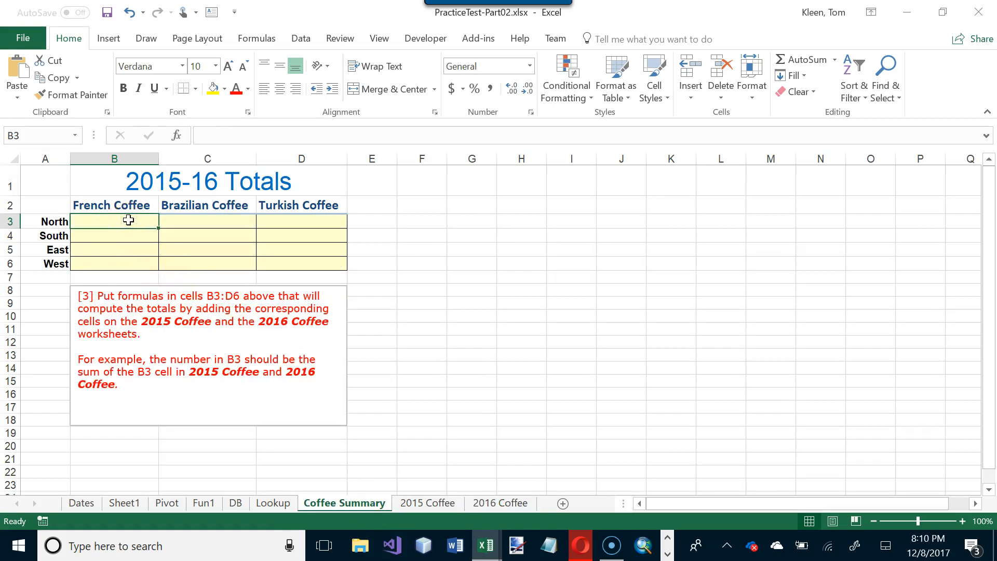
type("=")
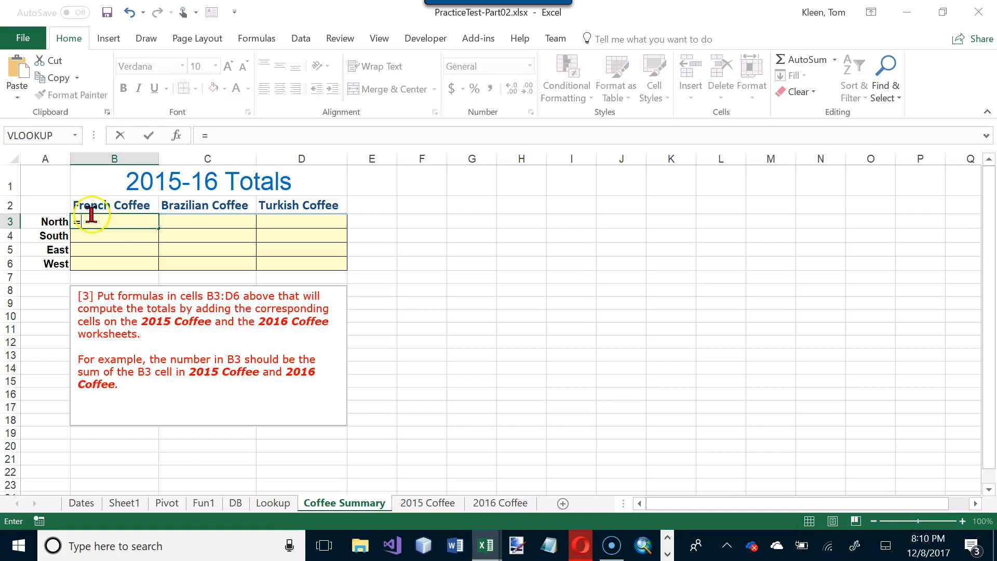
left_click(418, 505)
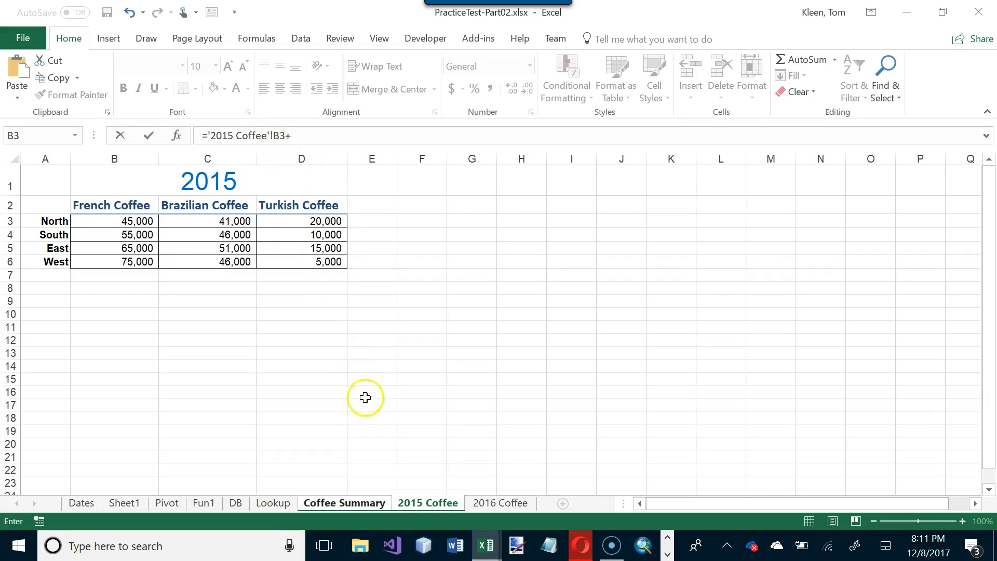
left_click(493, 503)
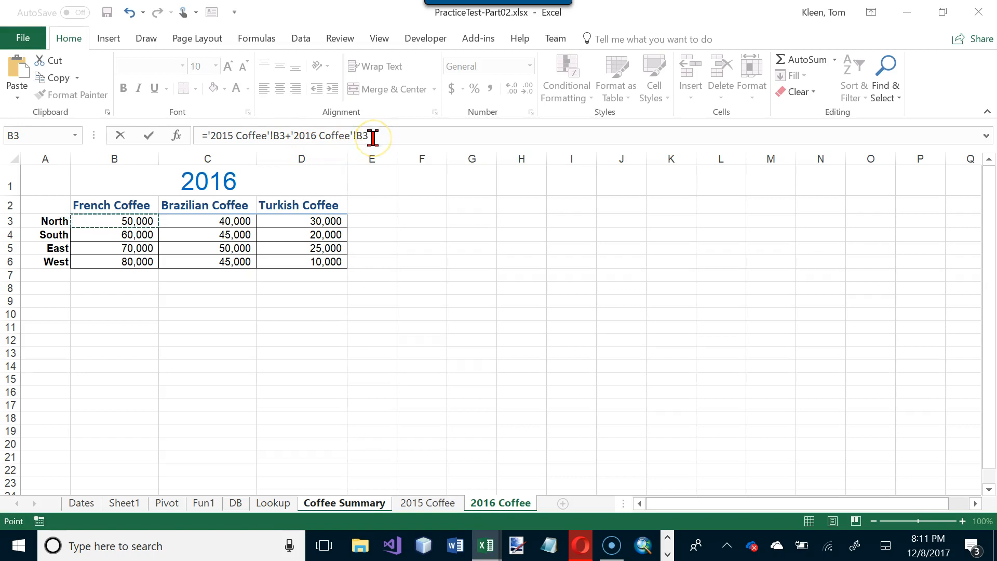
key("Return")
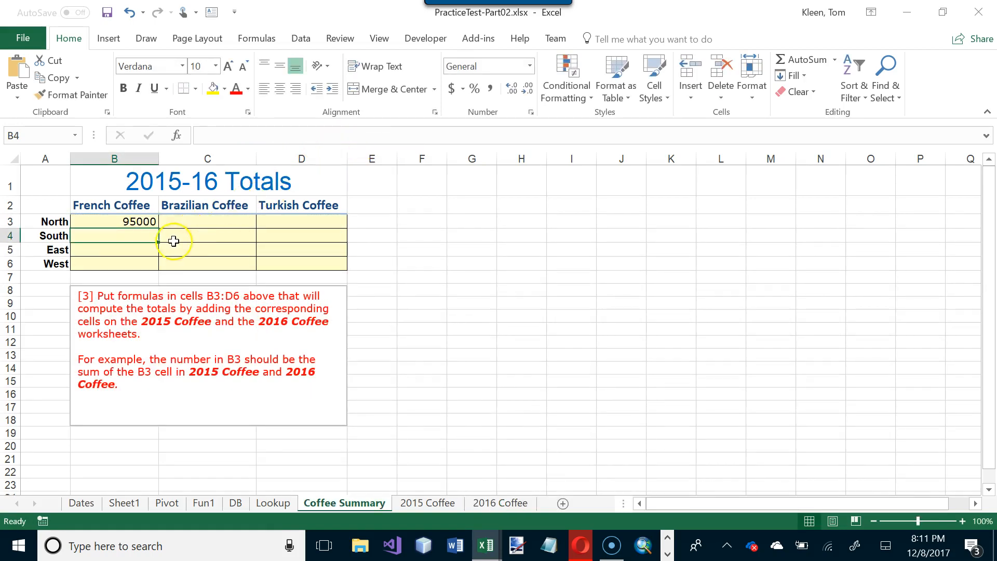
left_click(424, 504)
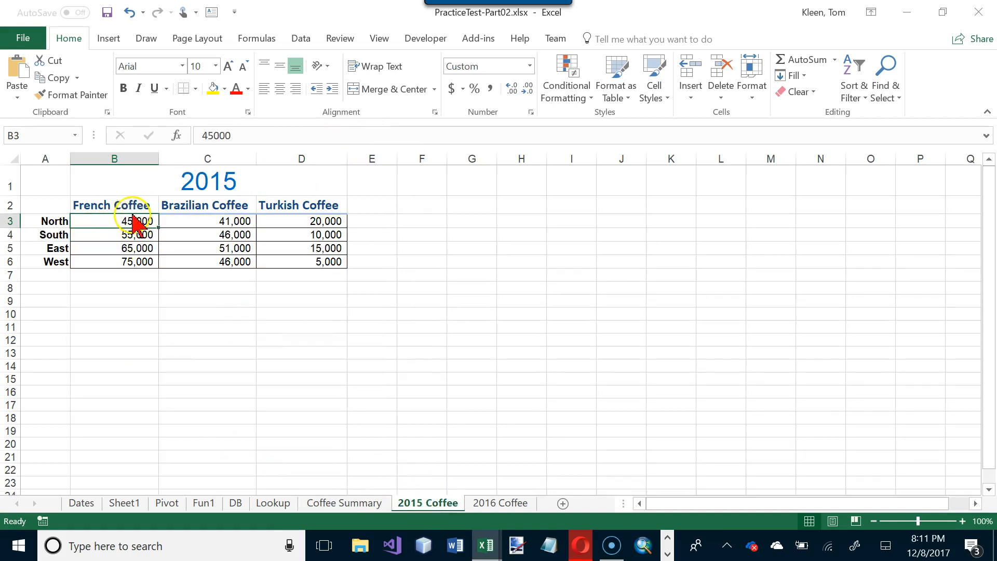
left_click(519, 507)
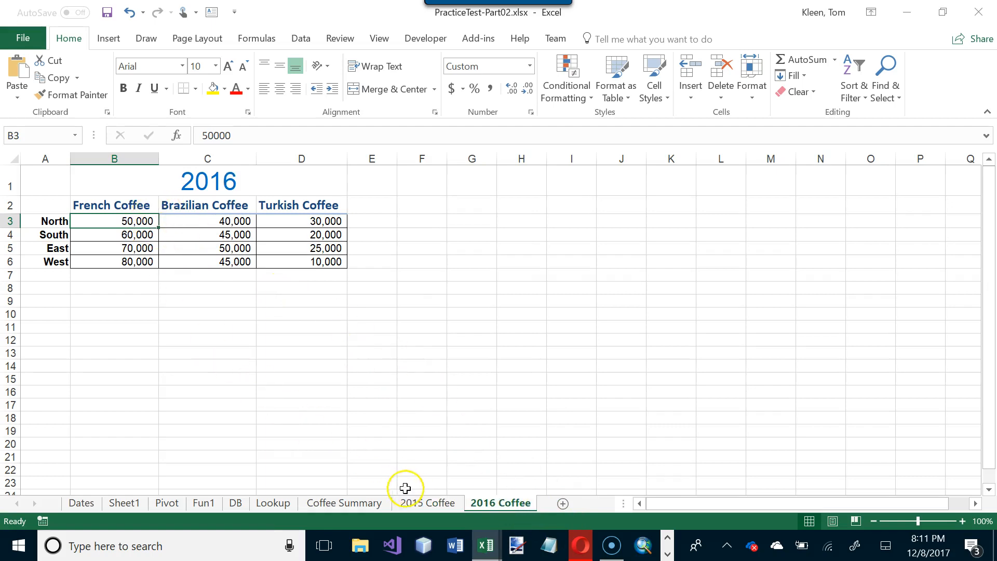
left_click(378, 504)
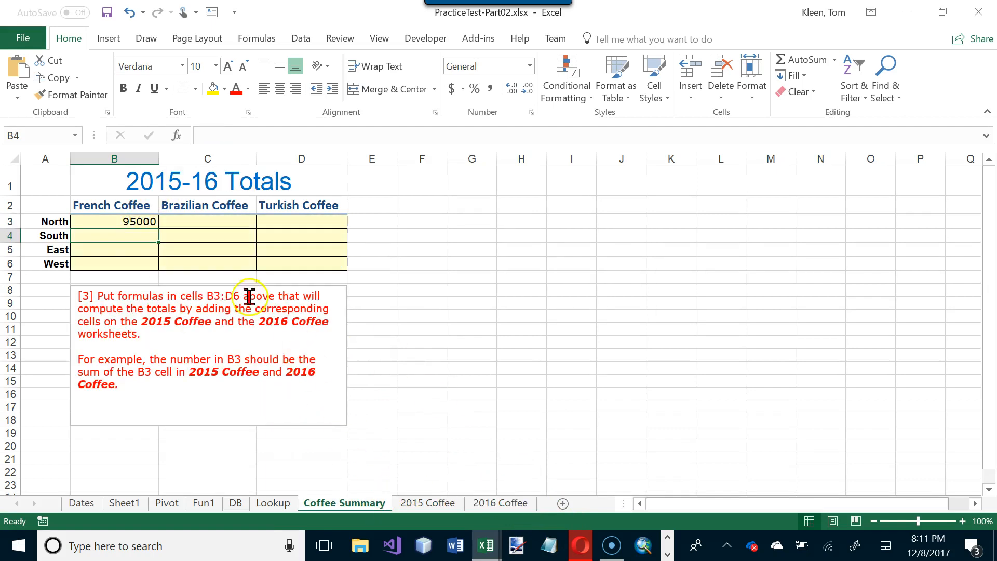
- Copy the B3 total formula across the rest of the coffee summary range B3:D6
left_click(139, 217)
left_click_drag(158, 226, 158, 244)
left_click(139, 235)
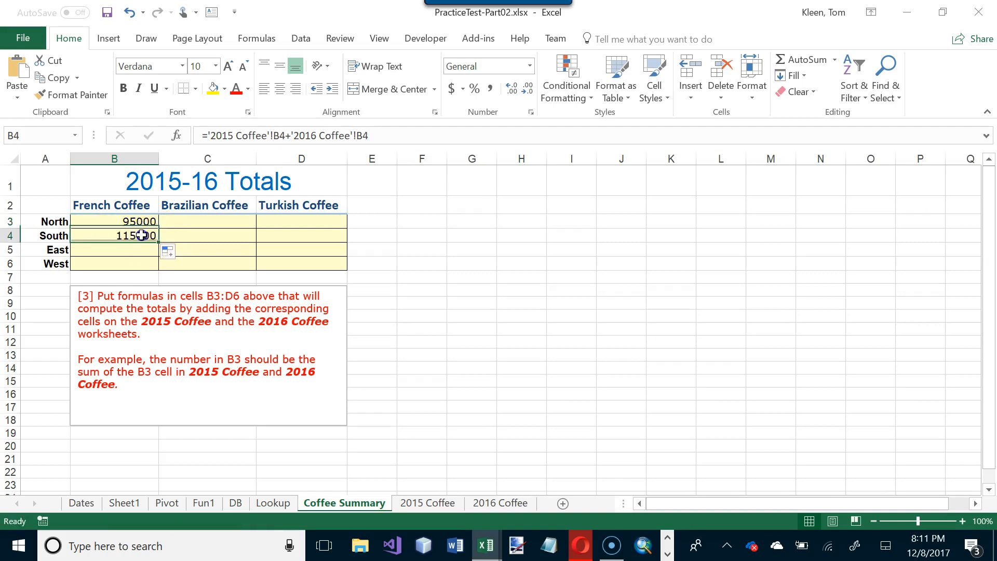
left_click_drag(160, 241, 307, 279)
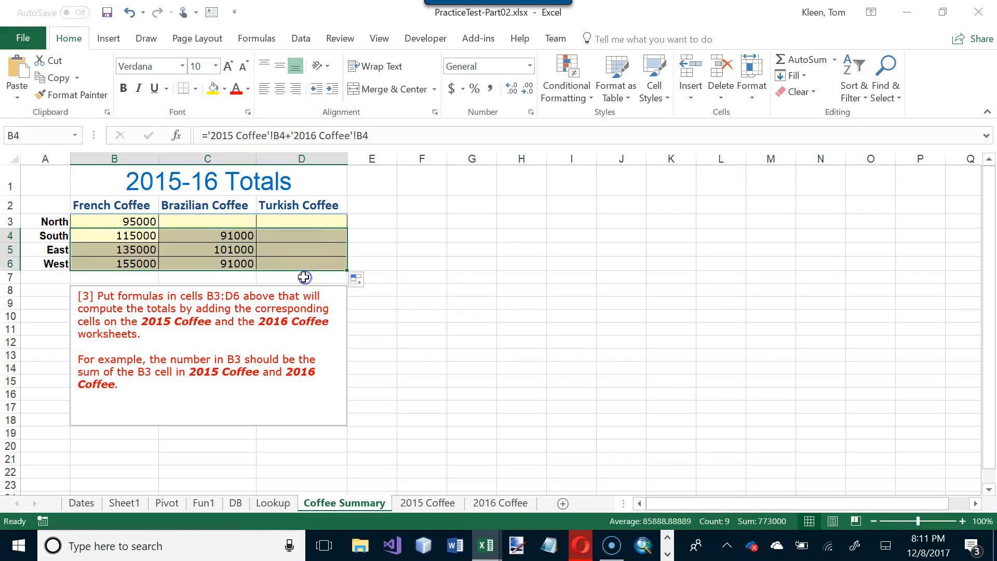
left_click(149, 220)
left_click_drag(157, 225, 323, 231)
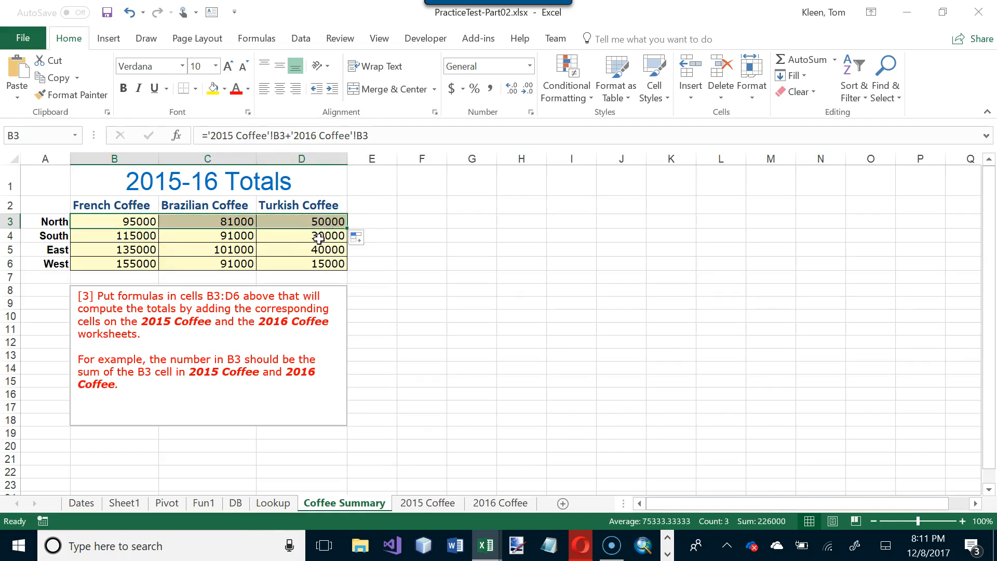